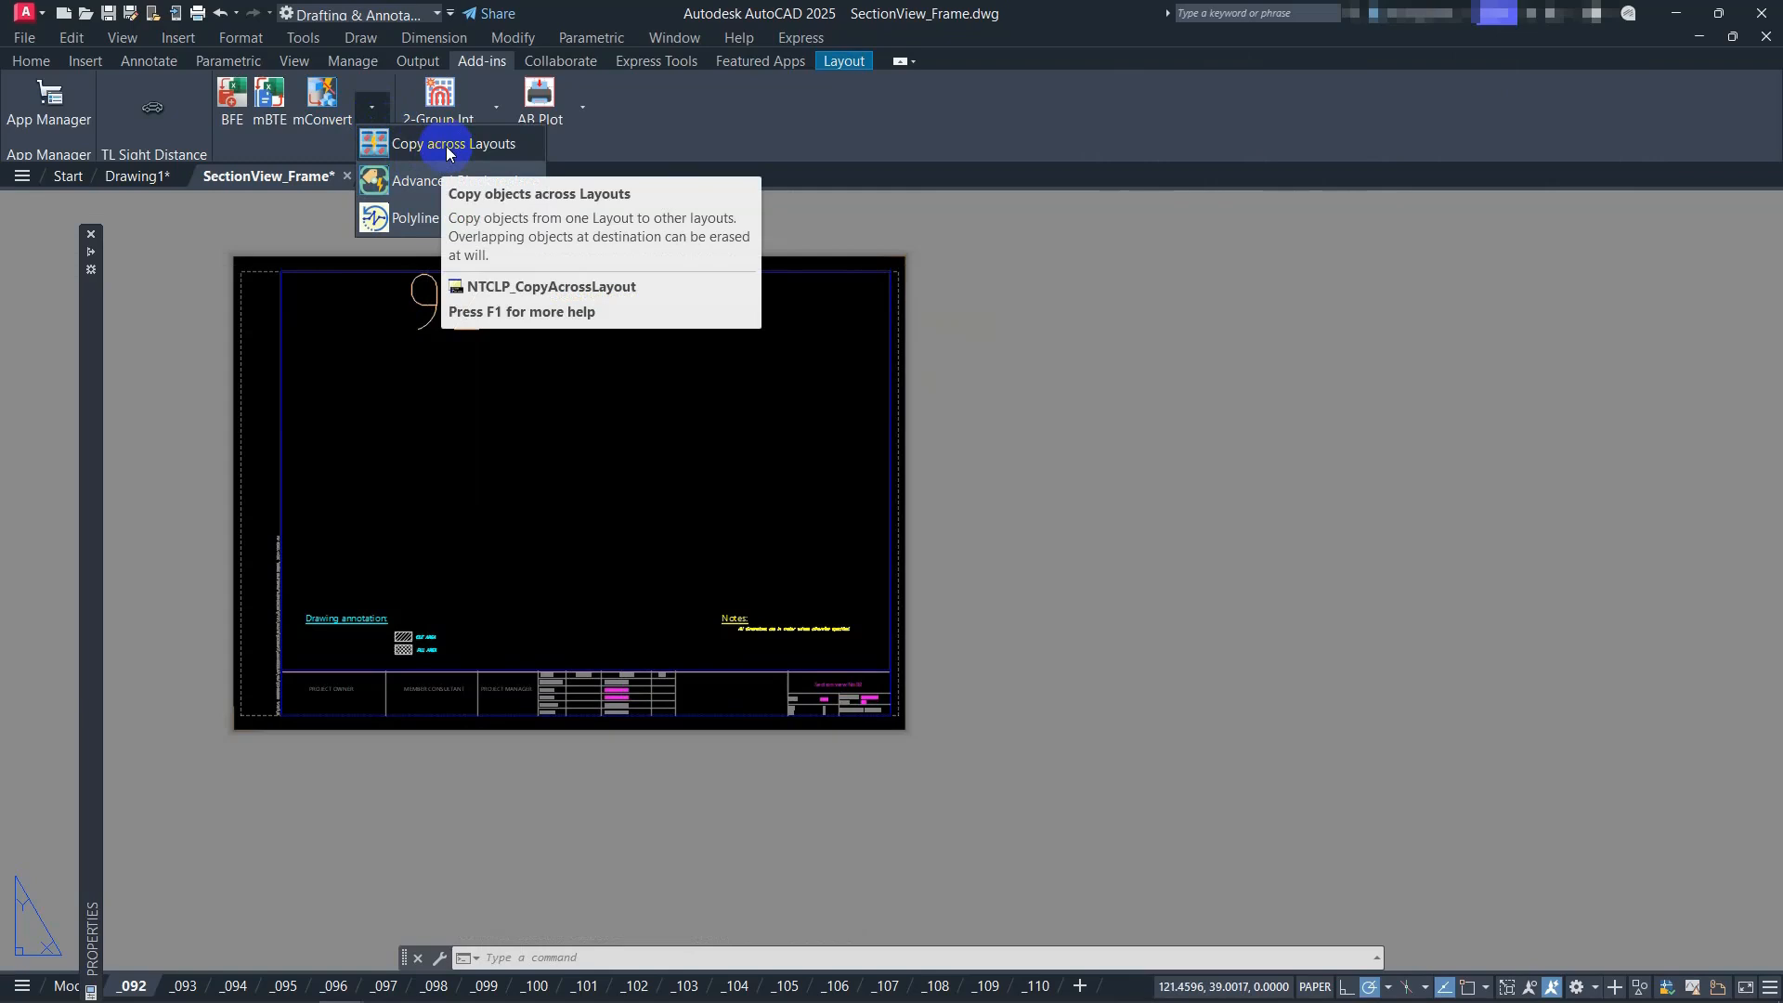
Open the Copy across Layouts tool on layout _092
left_click(445, 144)
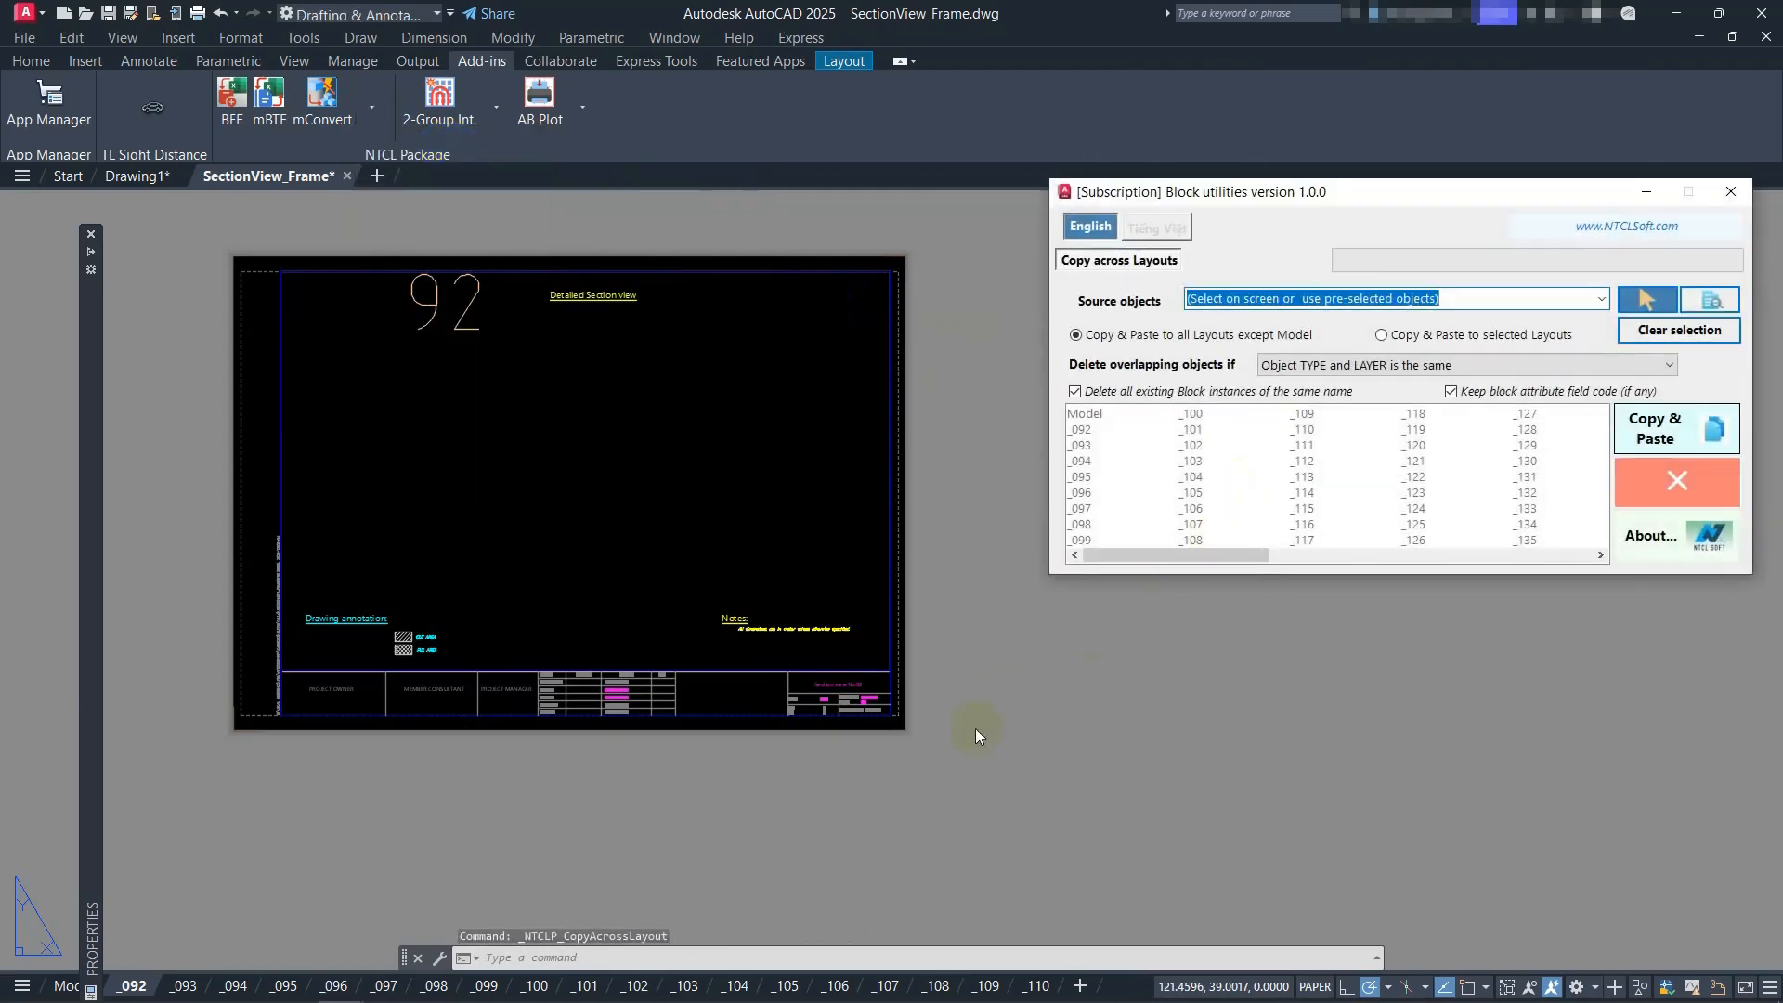
left_click(801, 605)
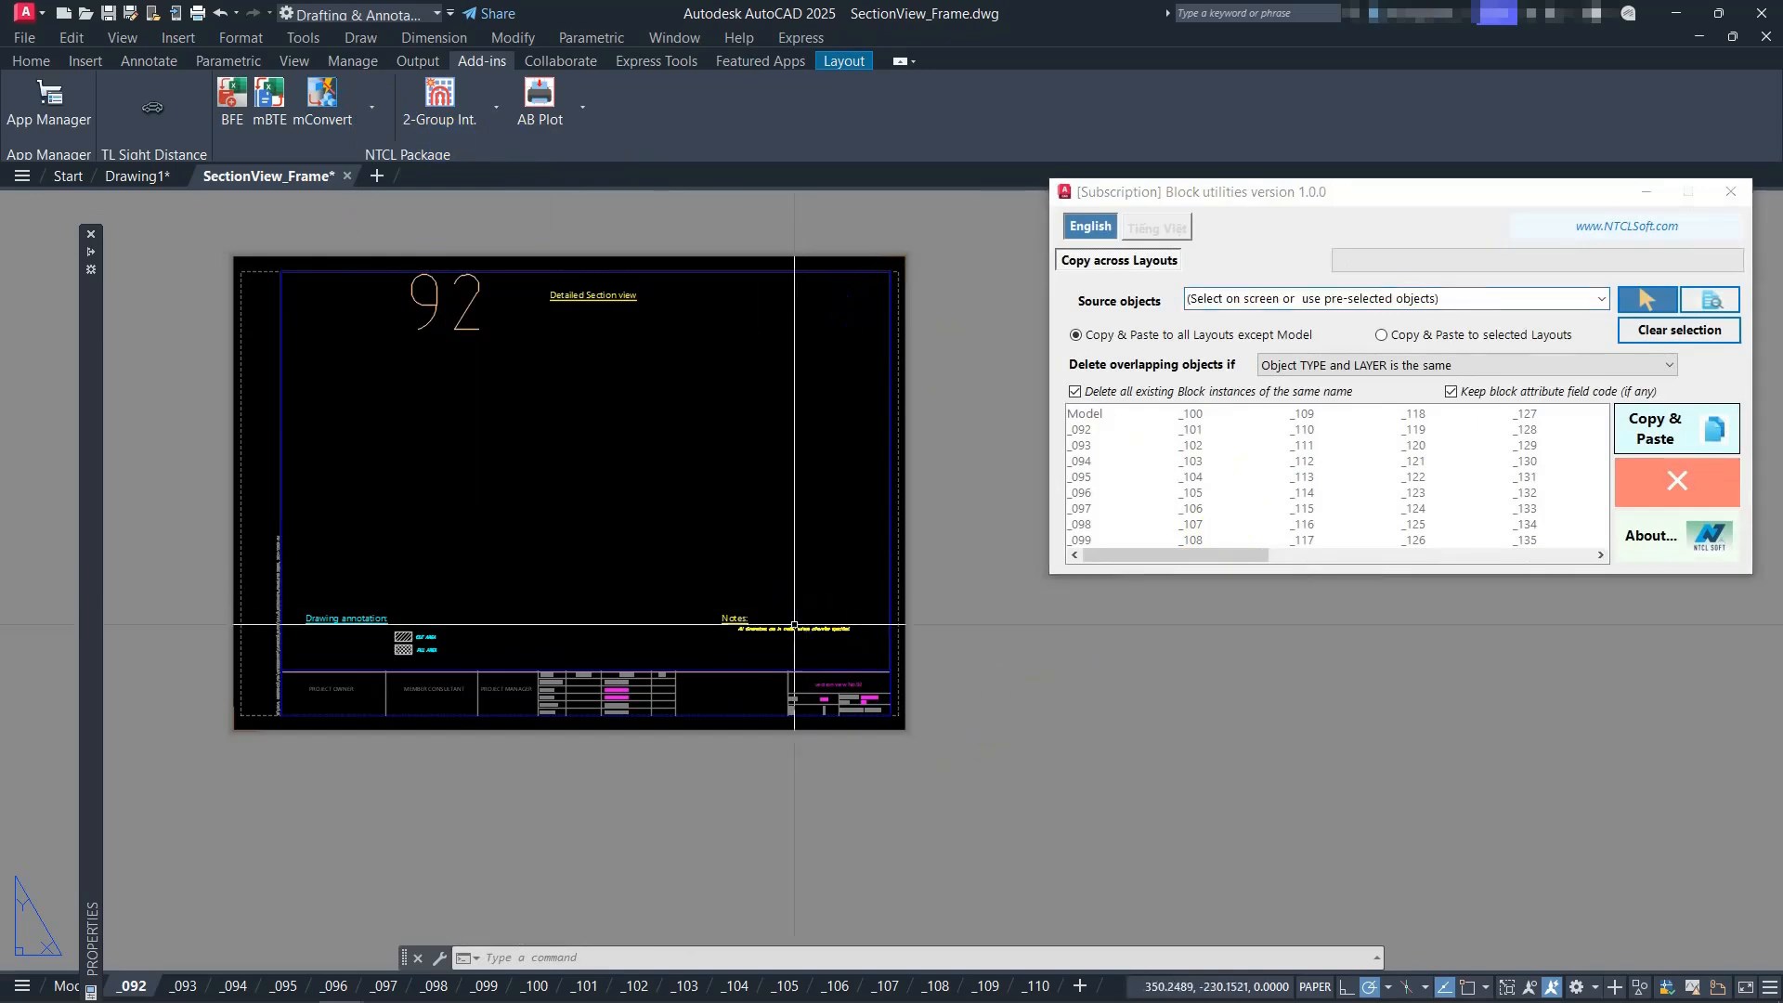
left_click(756, 634)
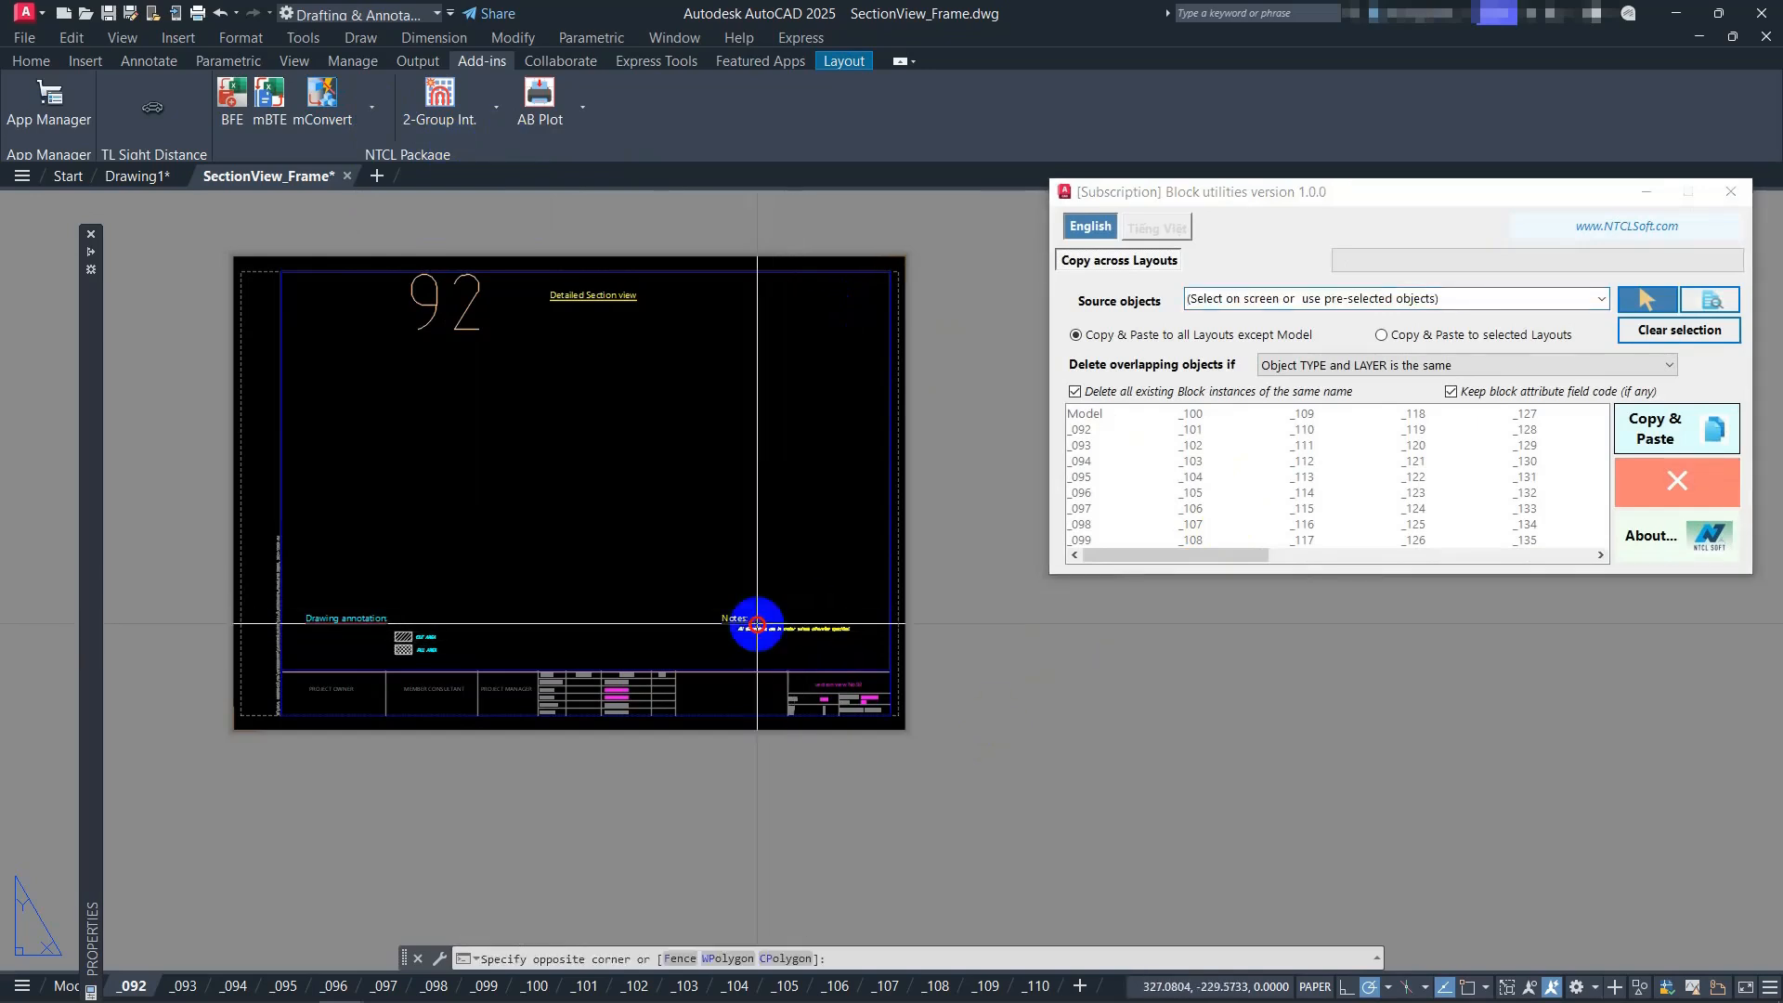
left_click(478, 668)
left_click(399, 645)
left_click(621, 297)
left_click(610, 411)
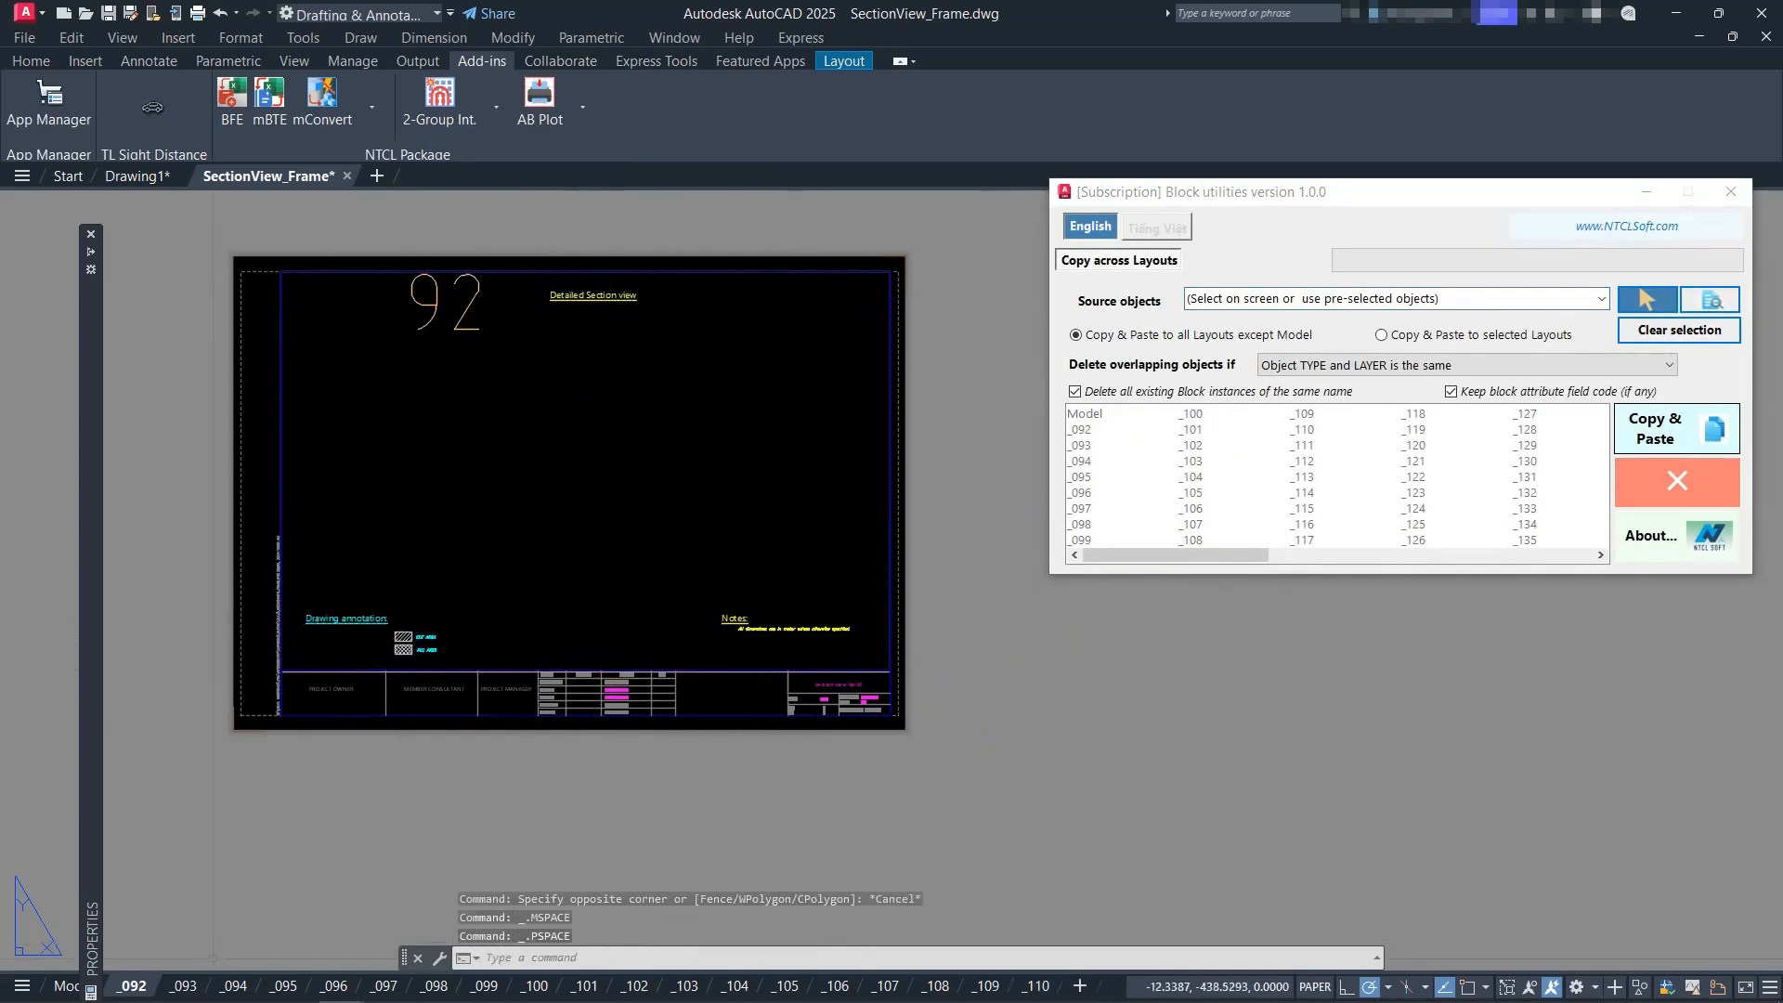
Look through layouts _093 to _096 to examine their existing content, and return to layout _092
left_click(184, 986)
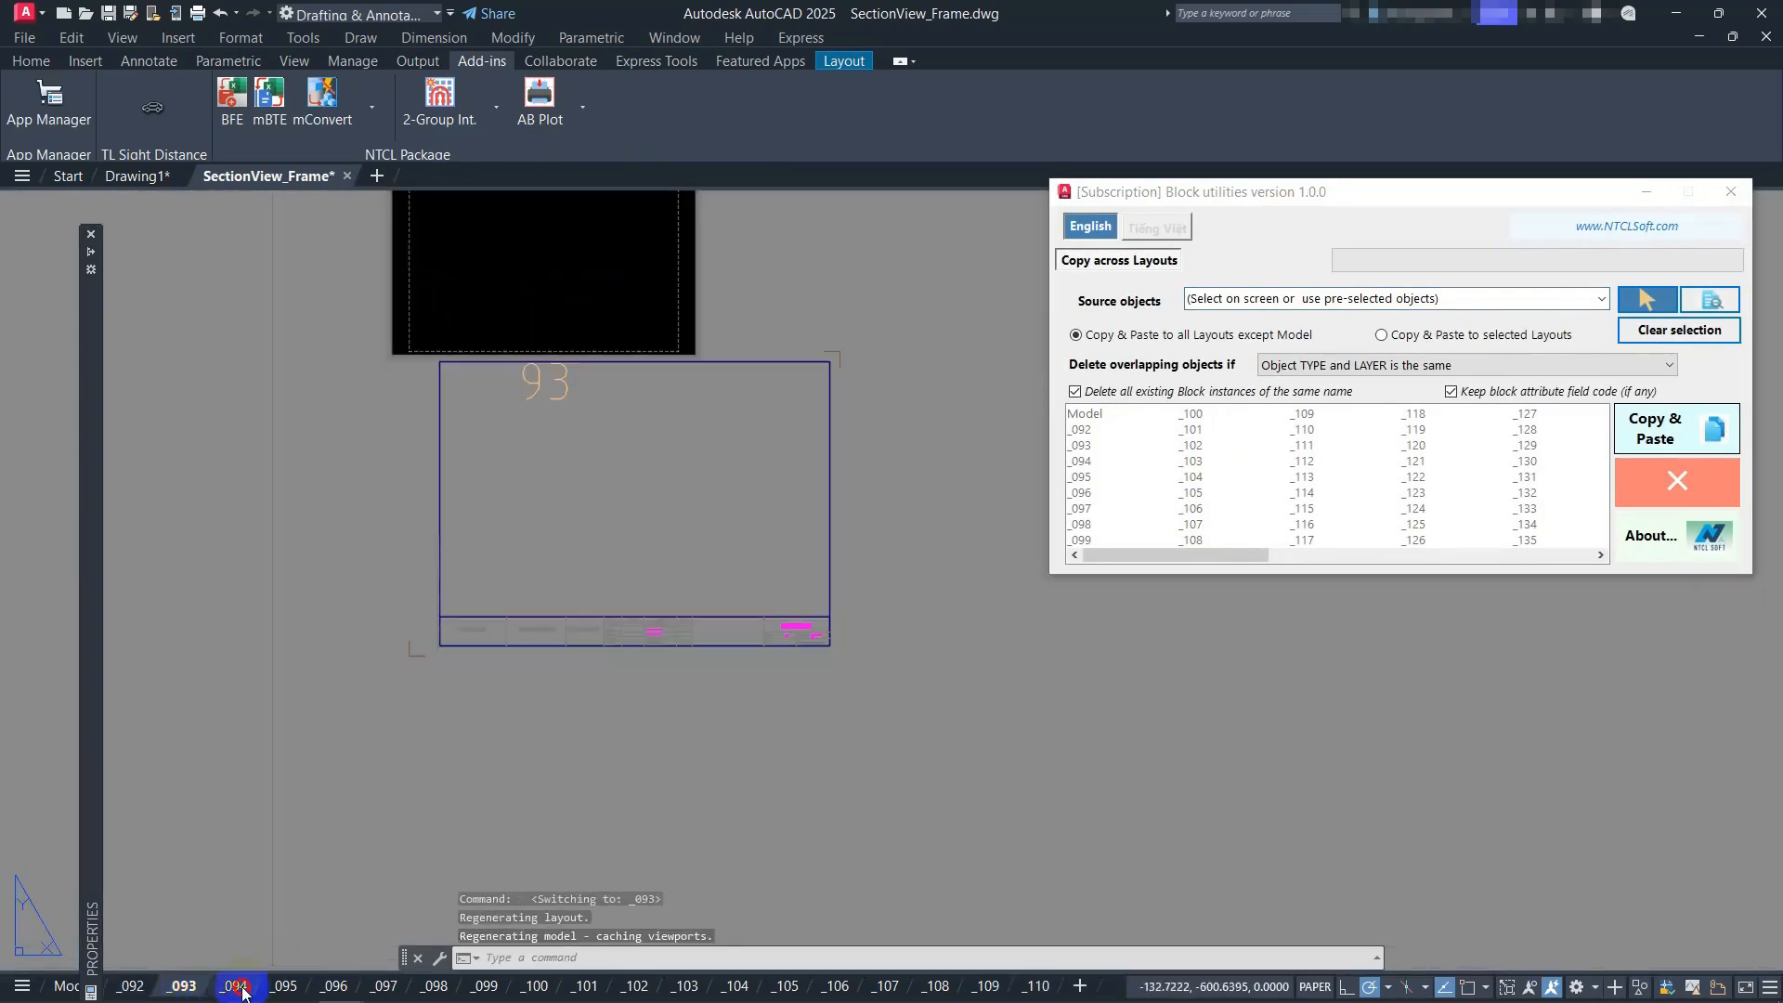
left_click(243, 990)
left_click(284, 988)
left_click(329, 990)
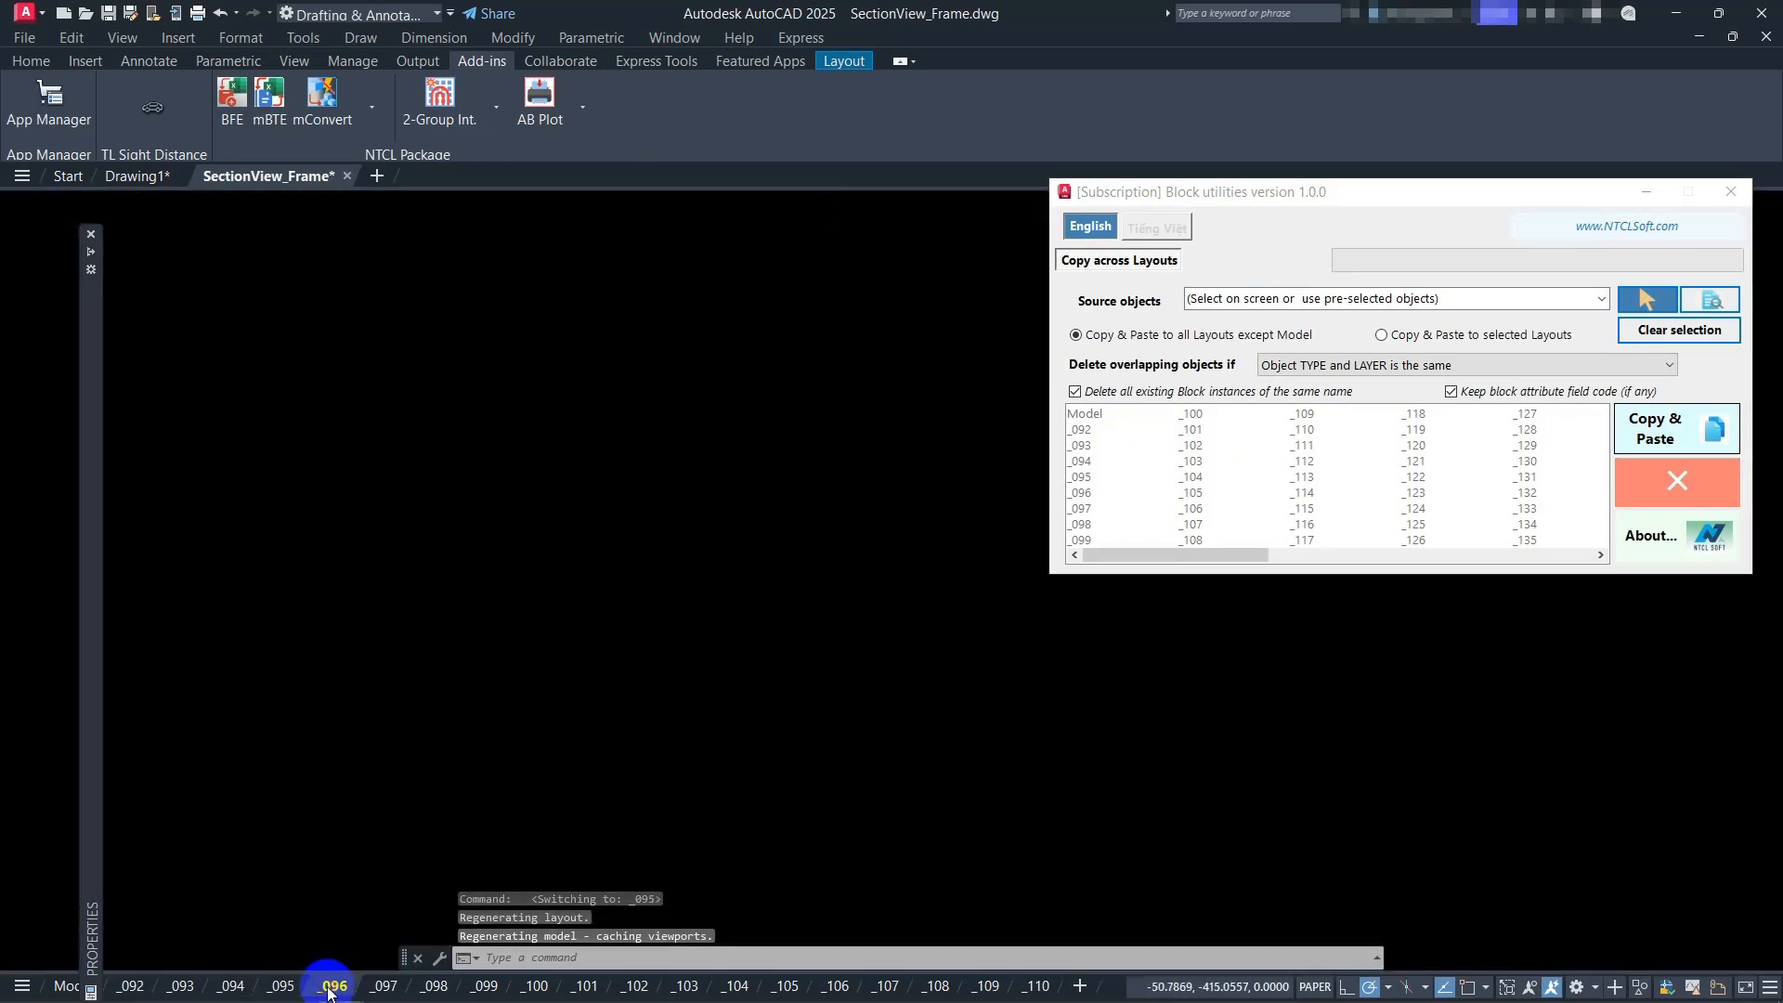
left_click(131, 987)
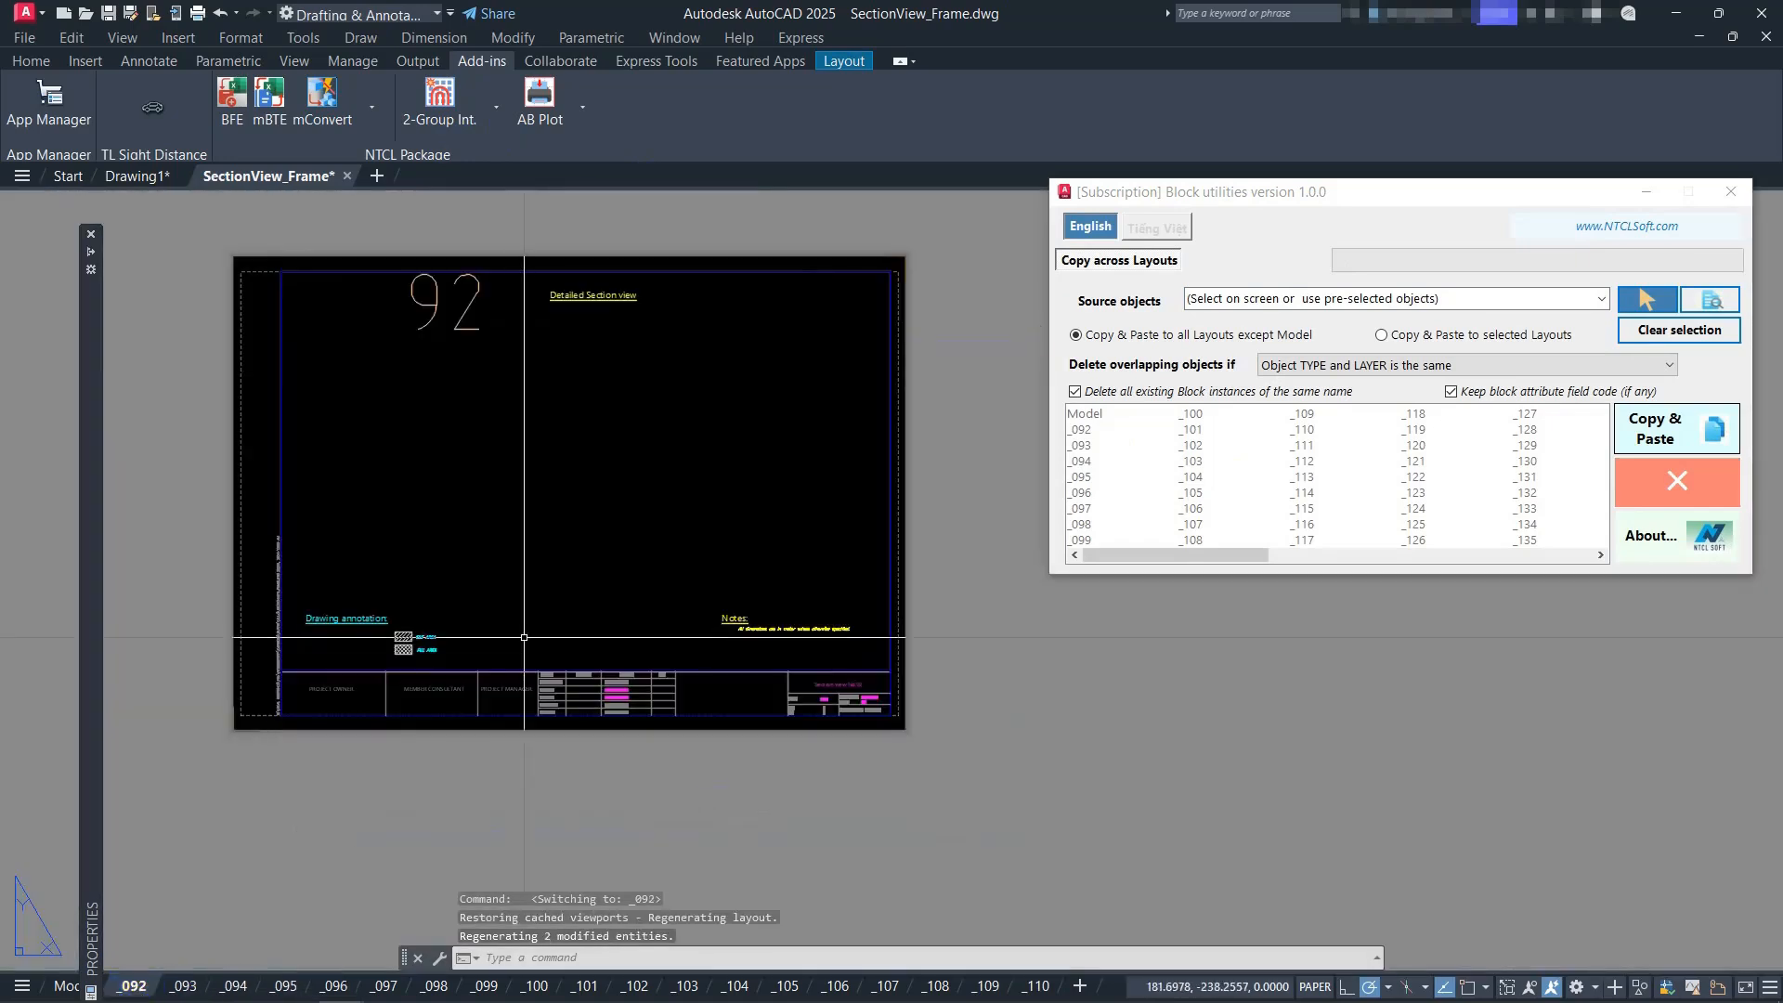
Pick the section title, drawing annotation and notes objects on layout _092 as the source objects to copy
left_click(1647, 307)
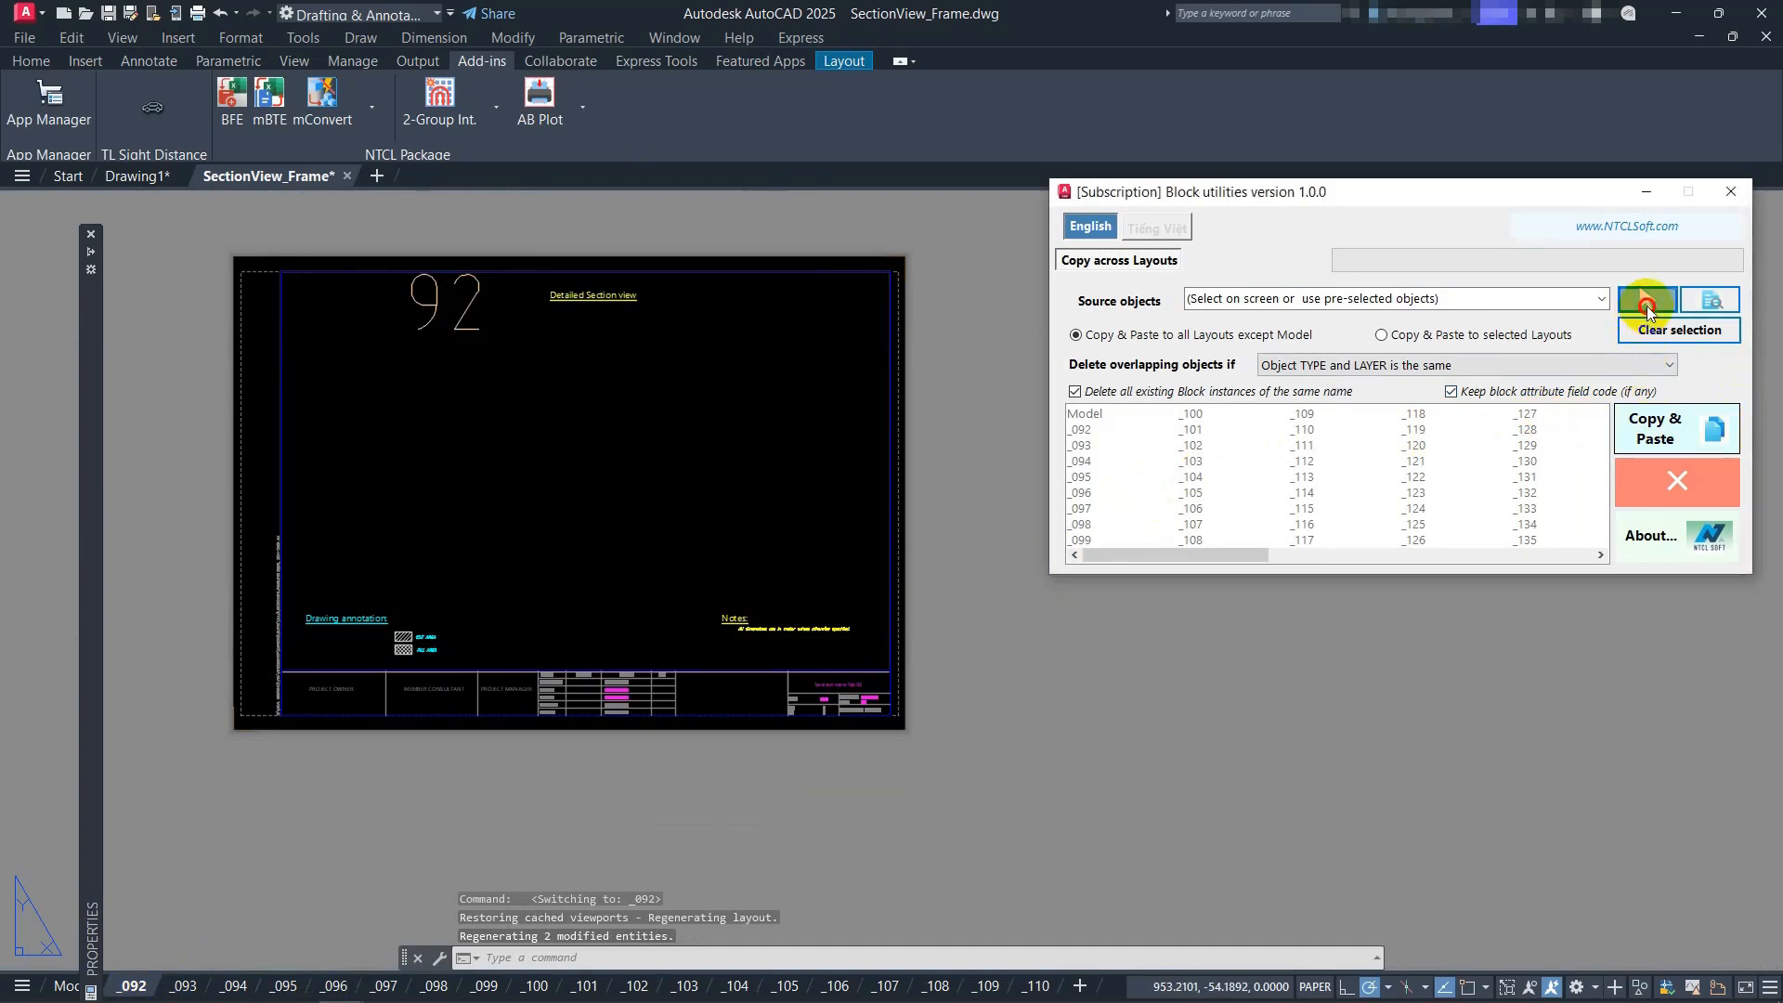
left_click(798, 649)
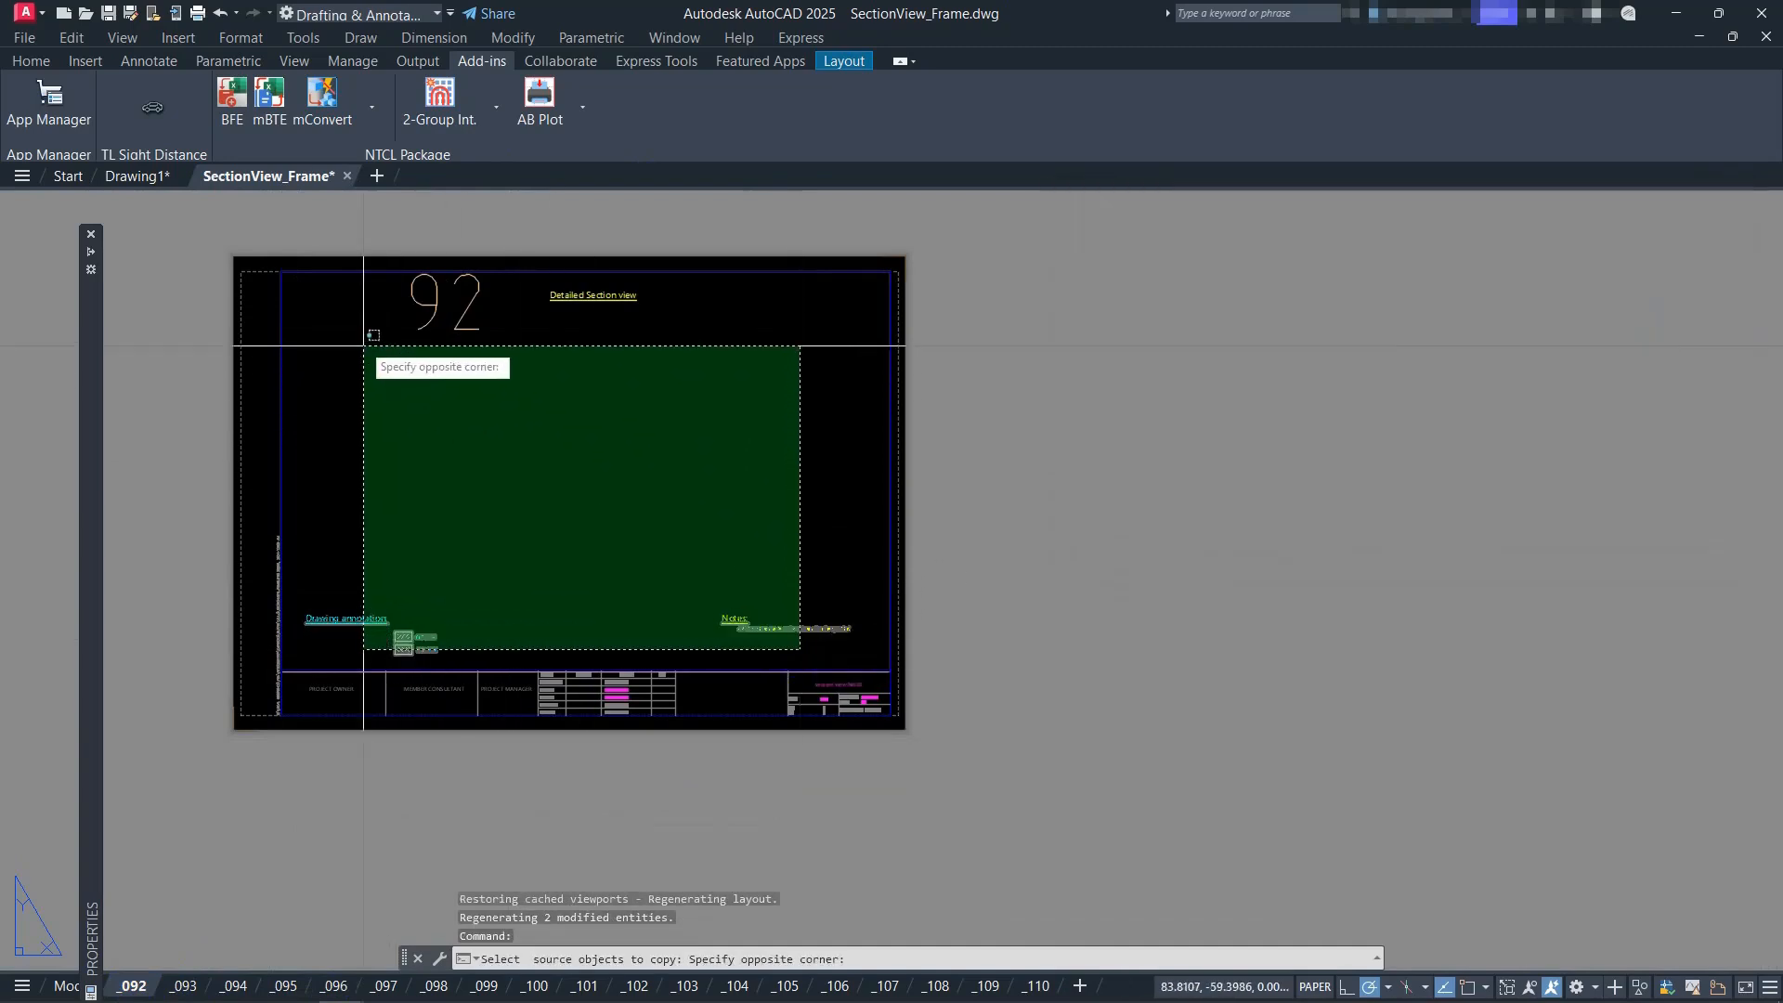
left_click(361, 299)
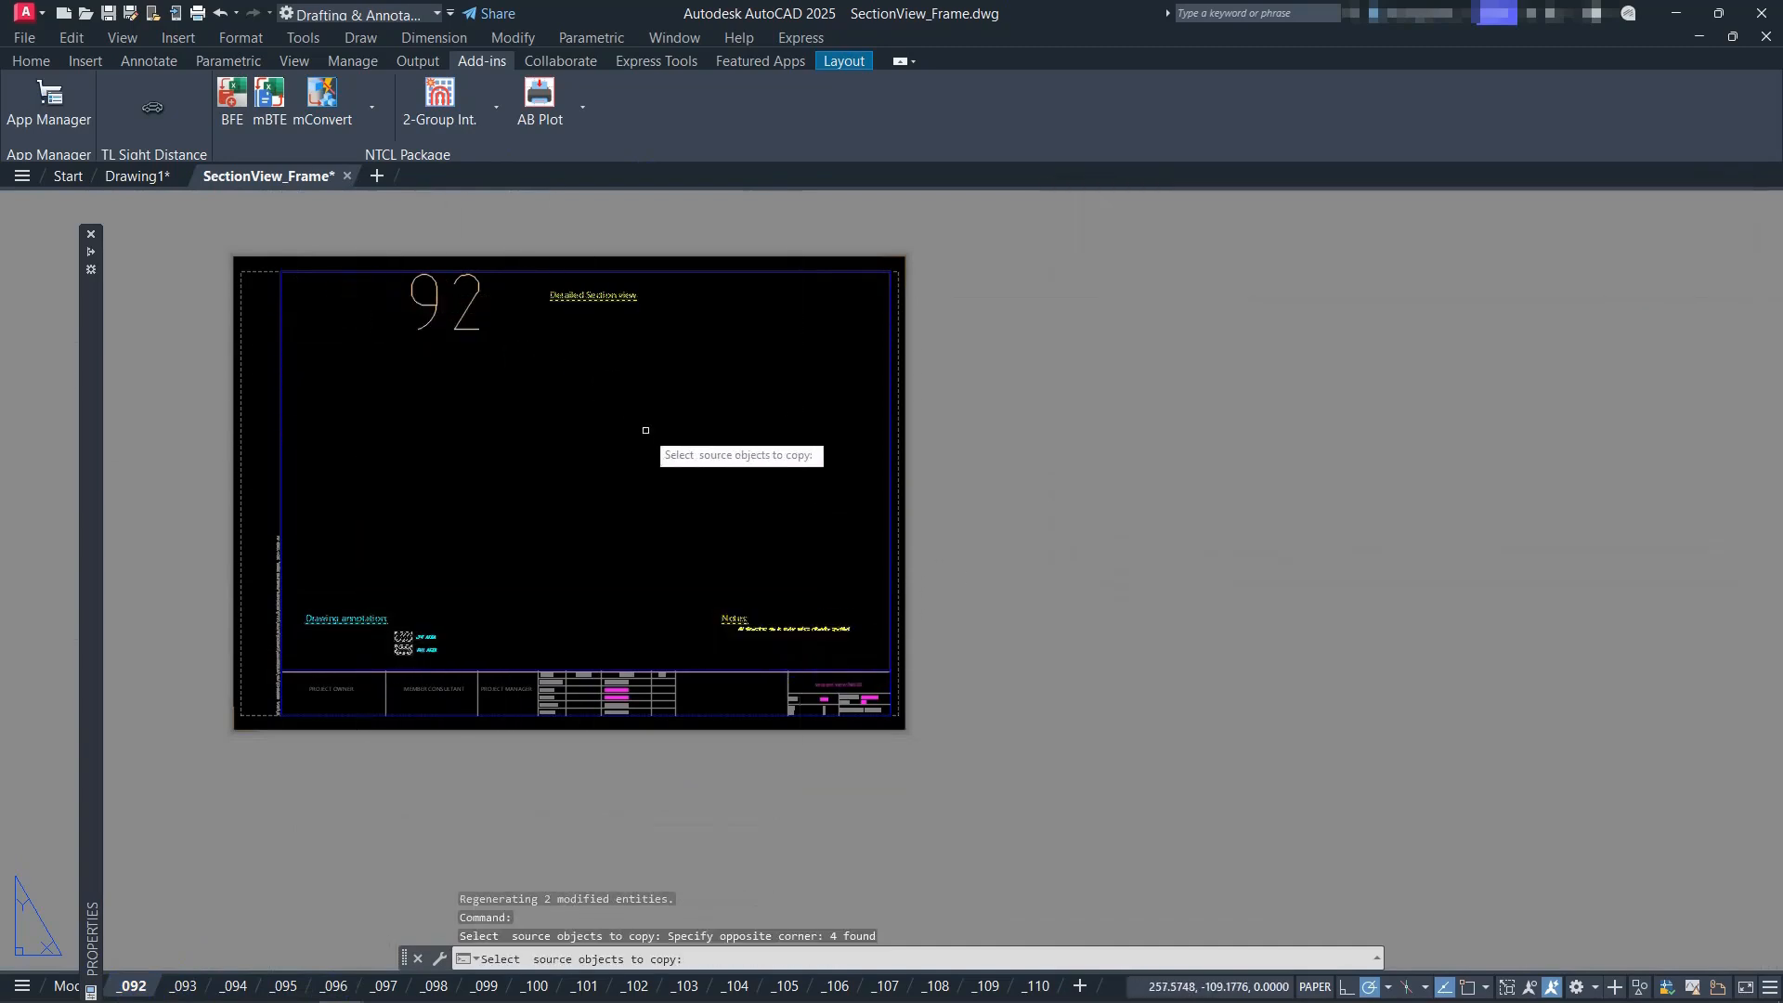
right_click(1019, 499)
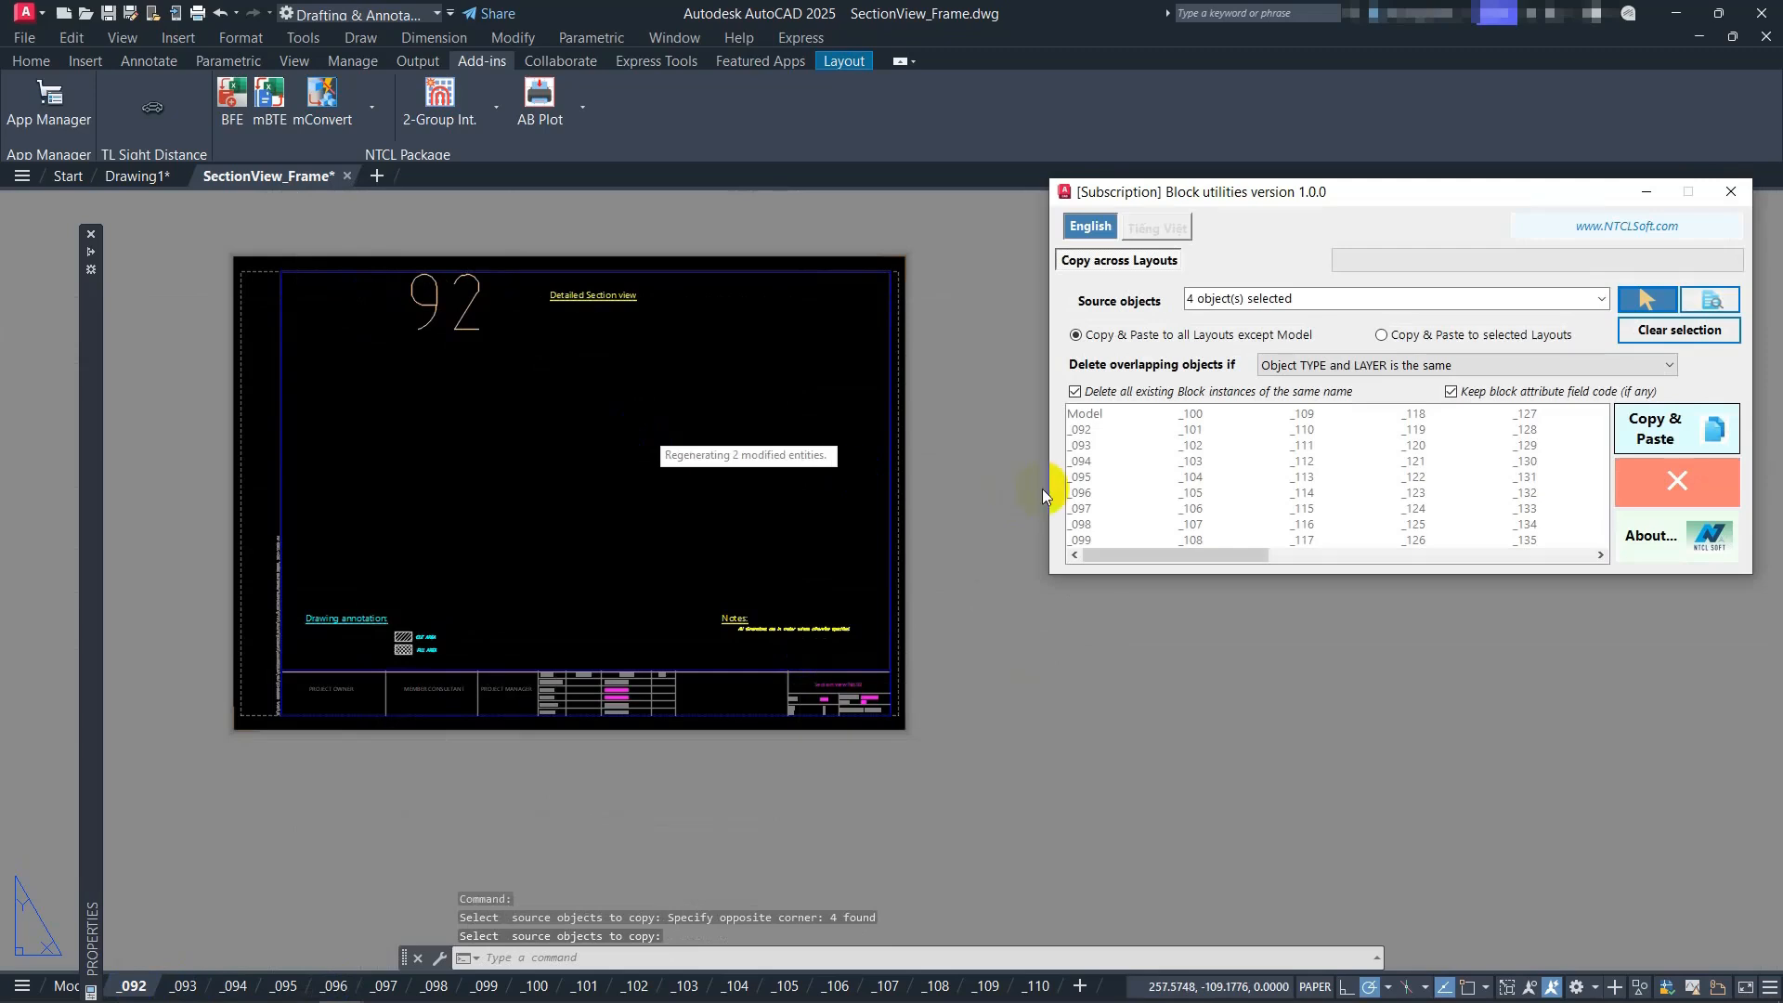
Copy and paste the source objects to selected layouts only, choosing _093 through _103 as destinations
left_click(1382, 335)
left_click(1083, 446)
left_click_drag(1089, 467, 1163, 479)
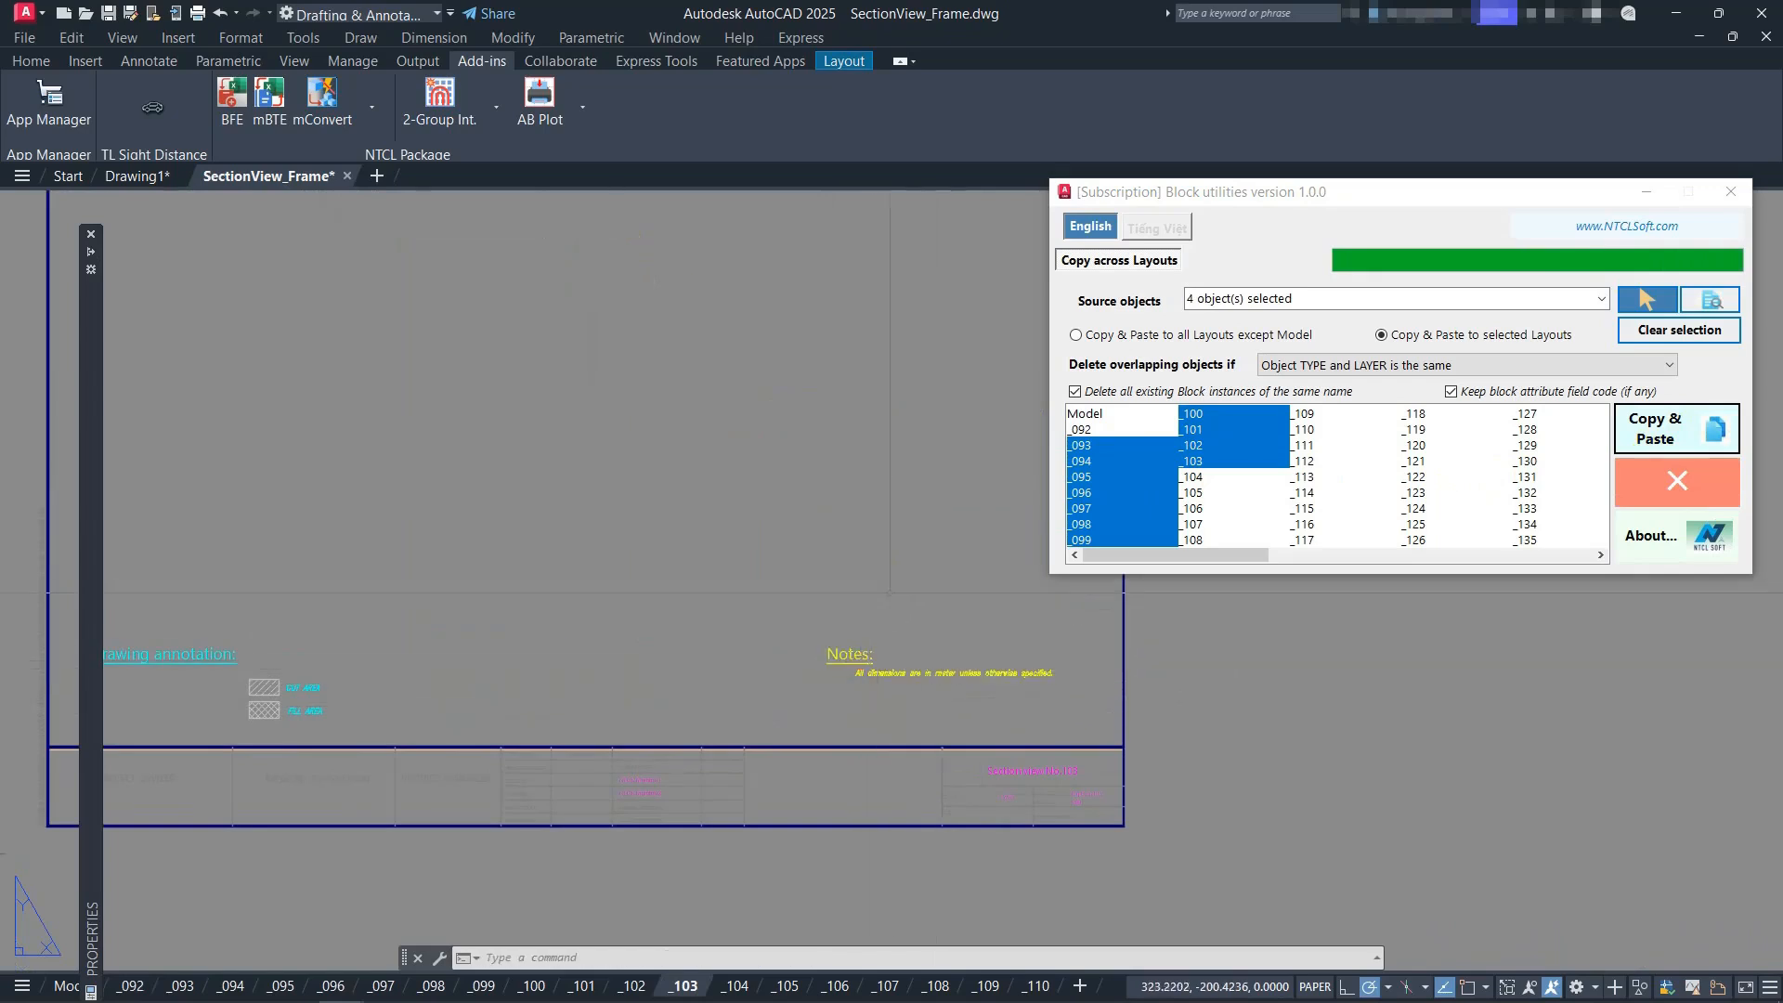
Inspect the copied title, annotation and notes on layouts _103 and _093, and compare them with the originals on _092
scroll(889, 592, "down", 2)
scroll(708, 392, "up", 2)
scroll(707, 391, "down", 2)
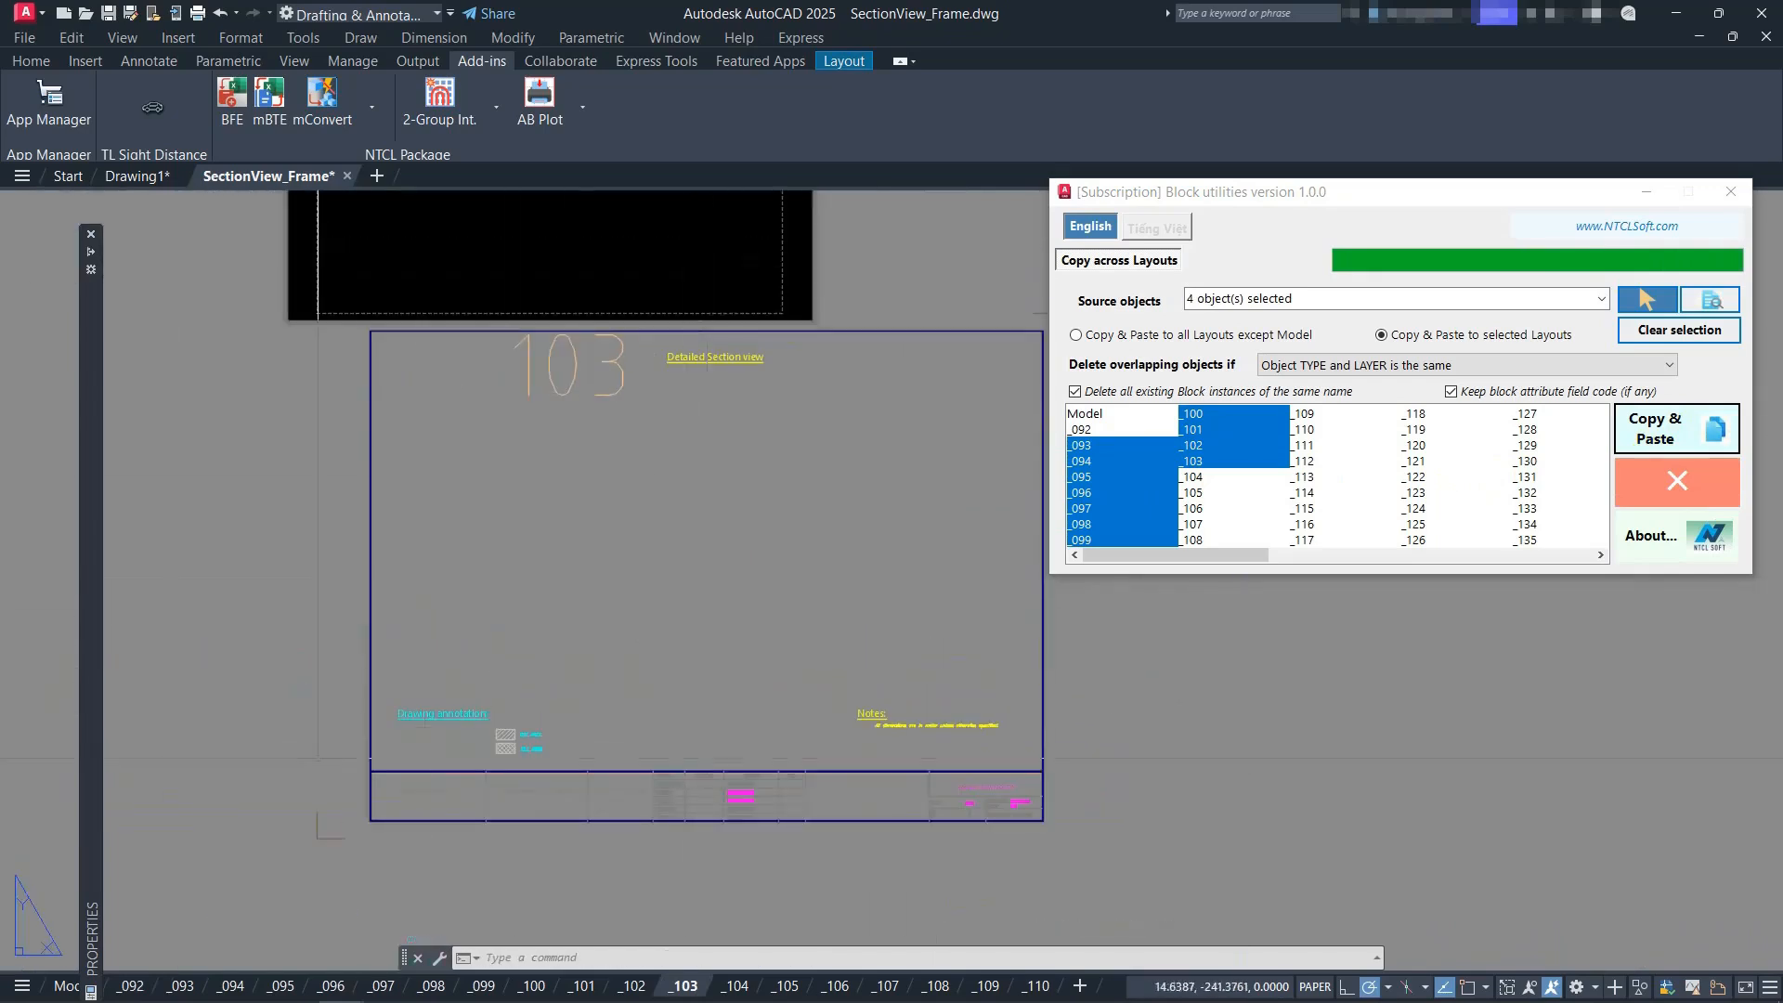
left_click(182, 986)
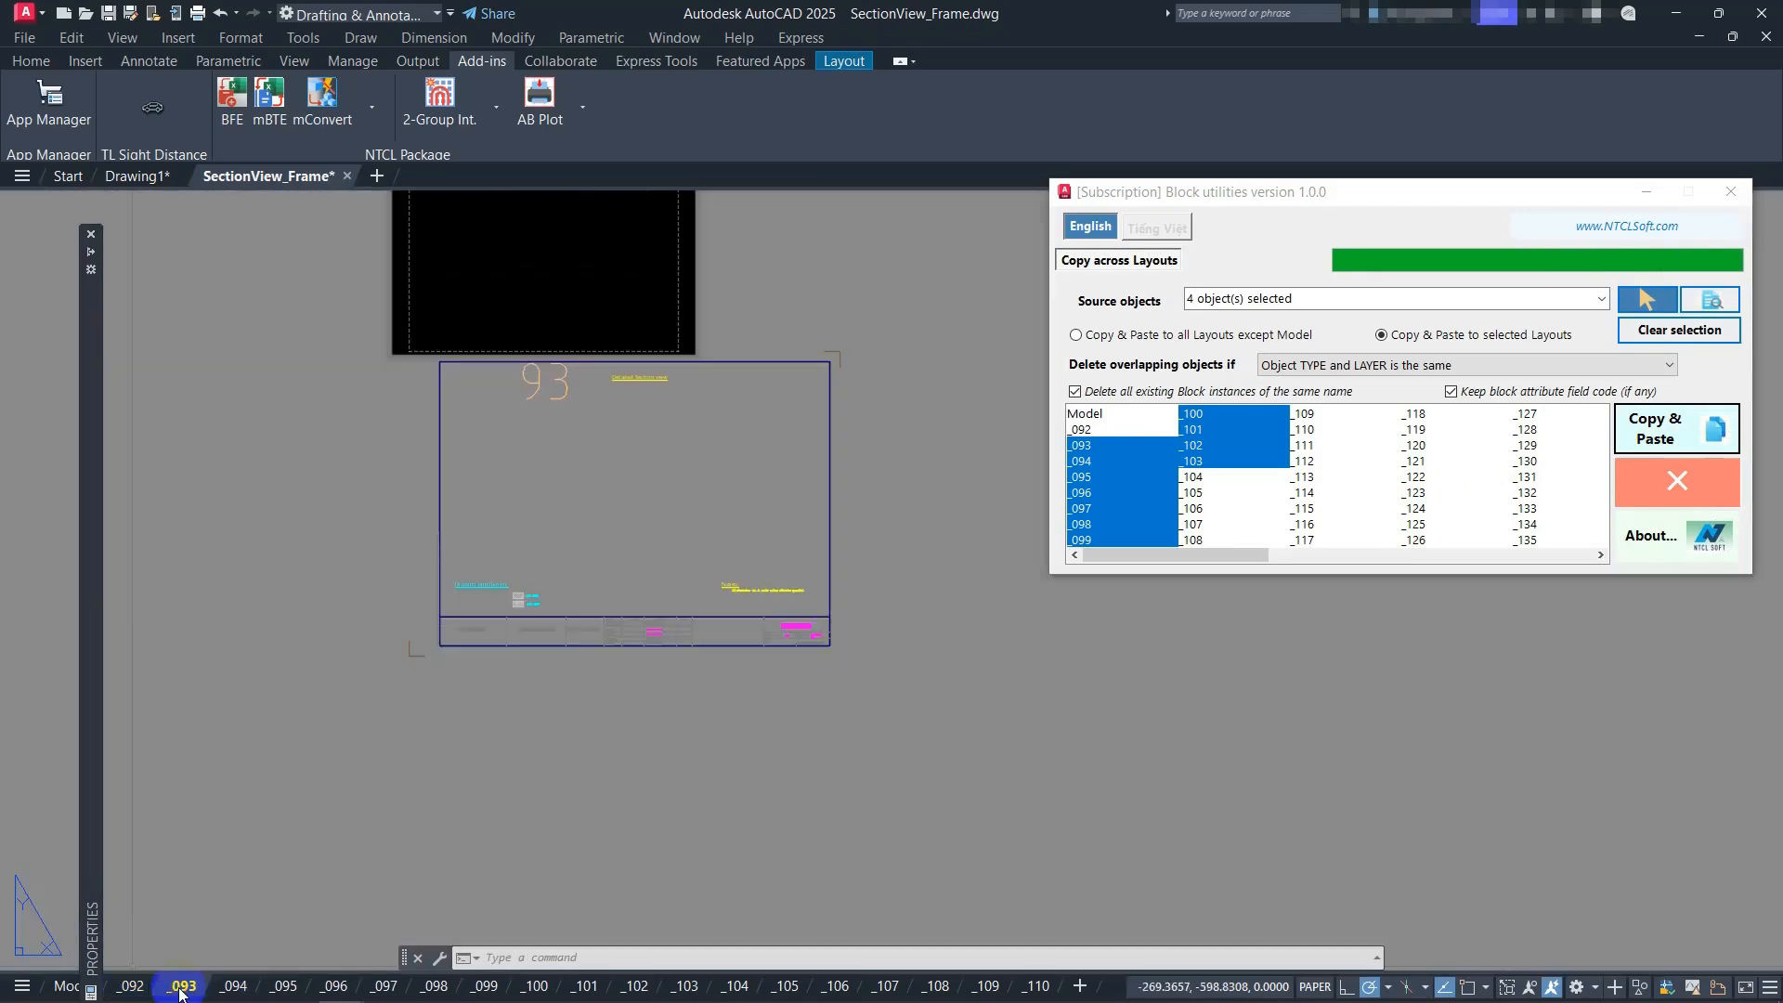
left_click(131, 986)
middle_click_drag(769, 549, 768, 479)
scroll(835, 526, "up", 4)
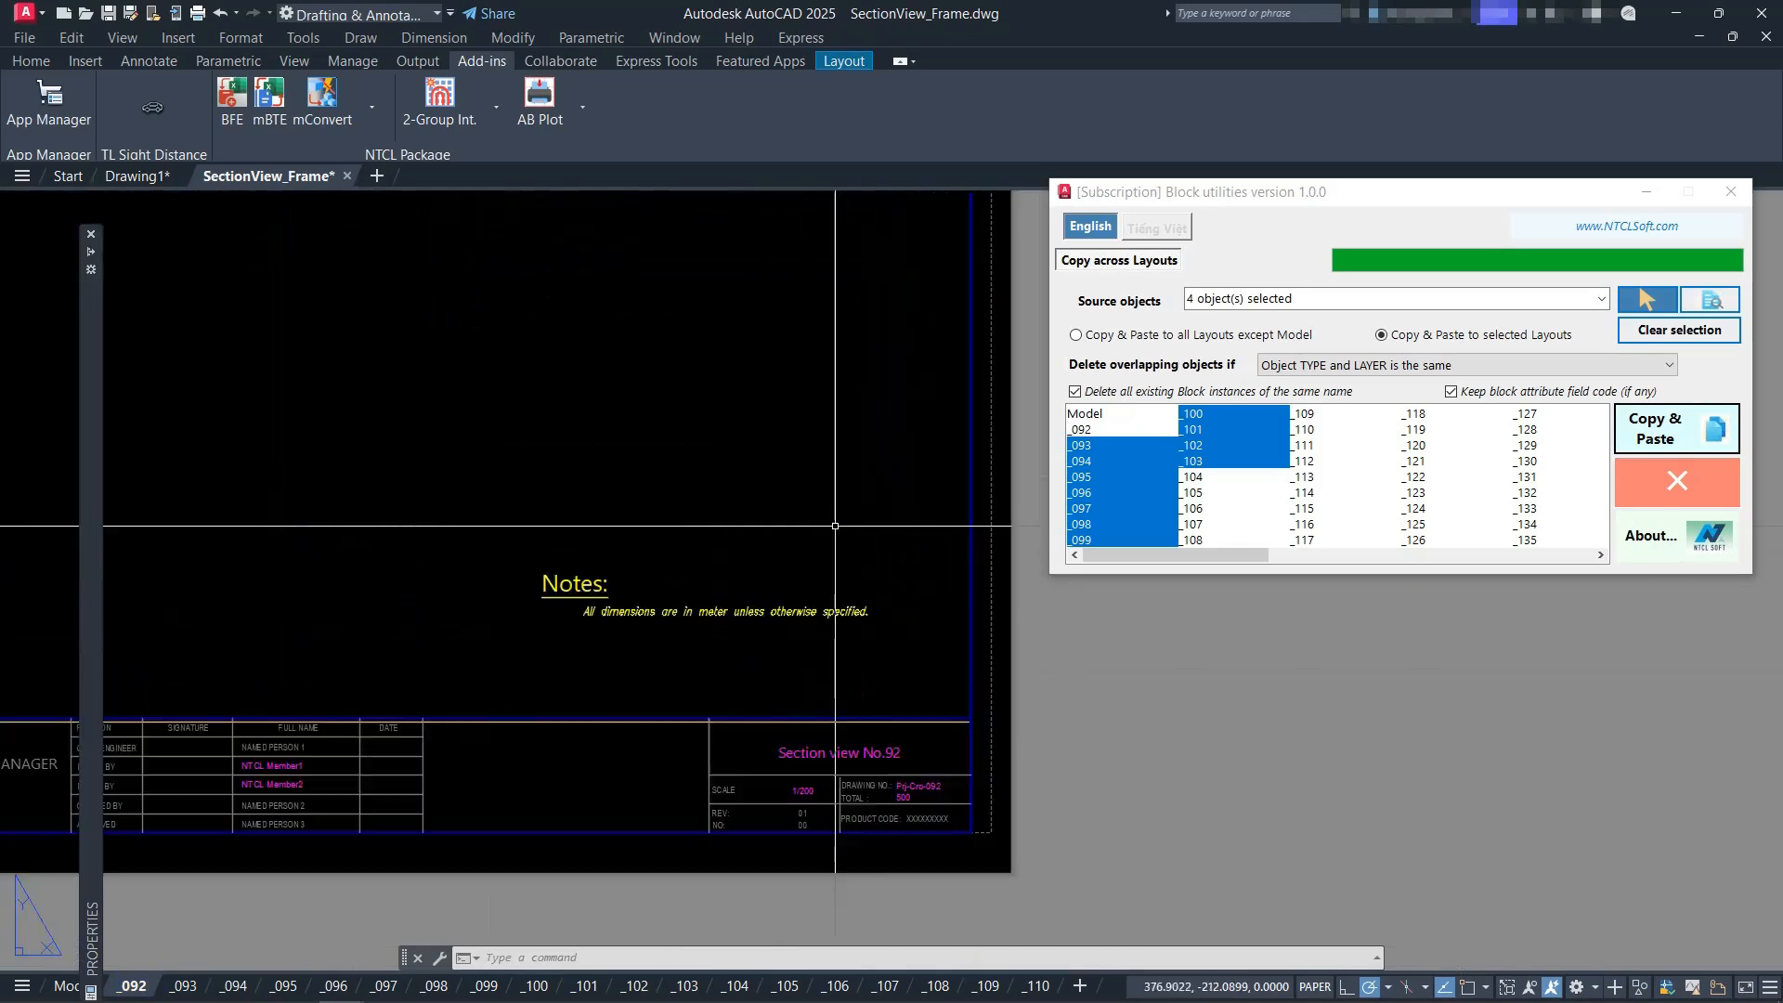
scroll(835, 526, "down", 2)
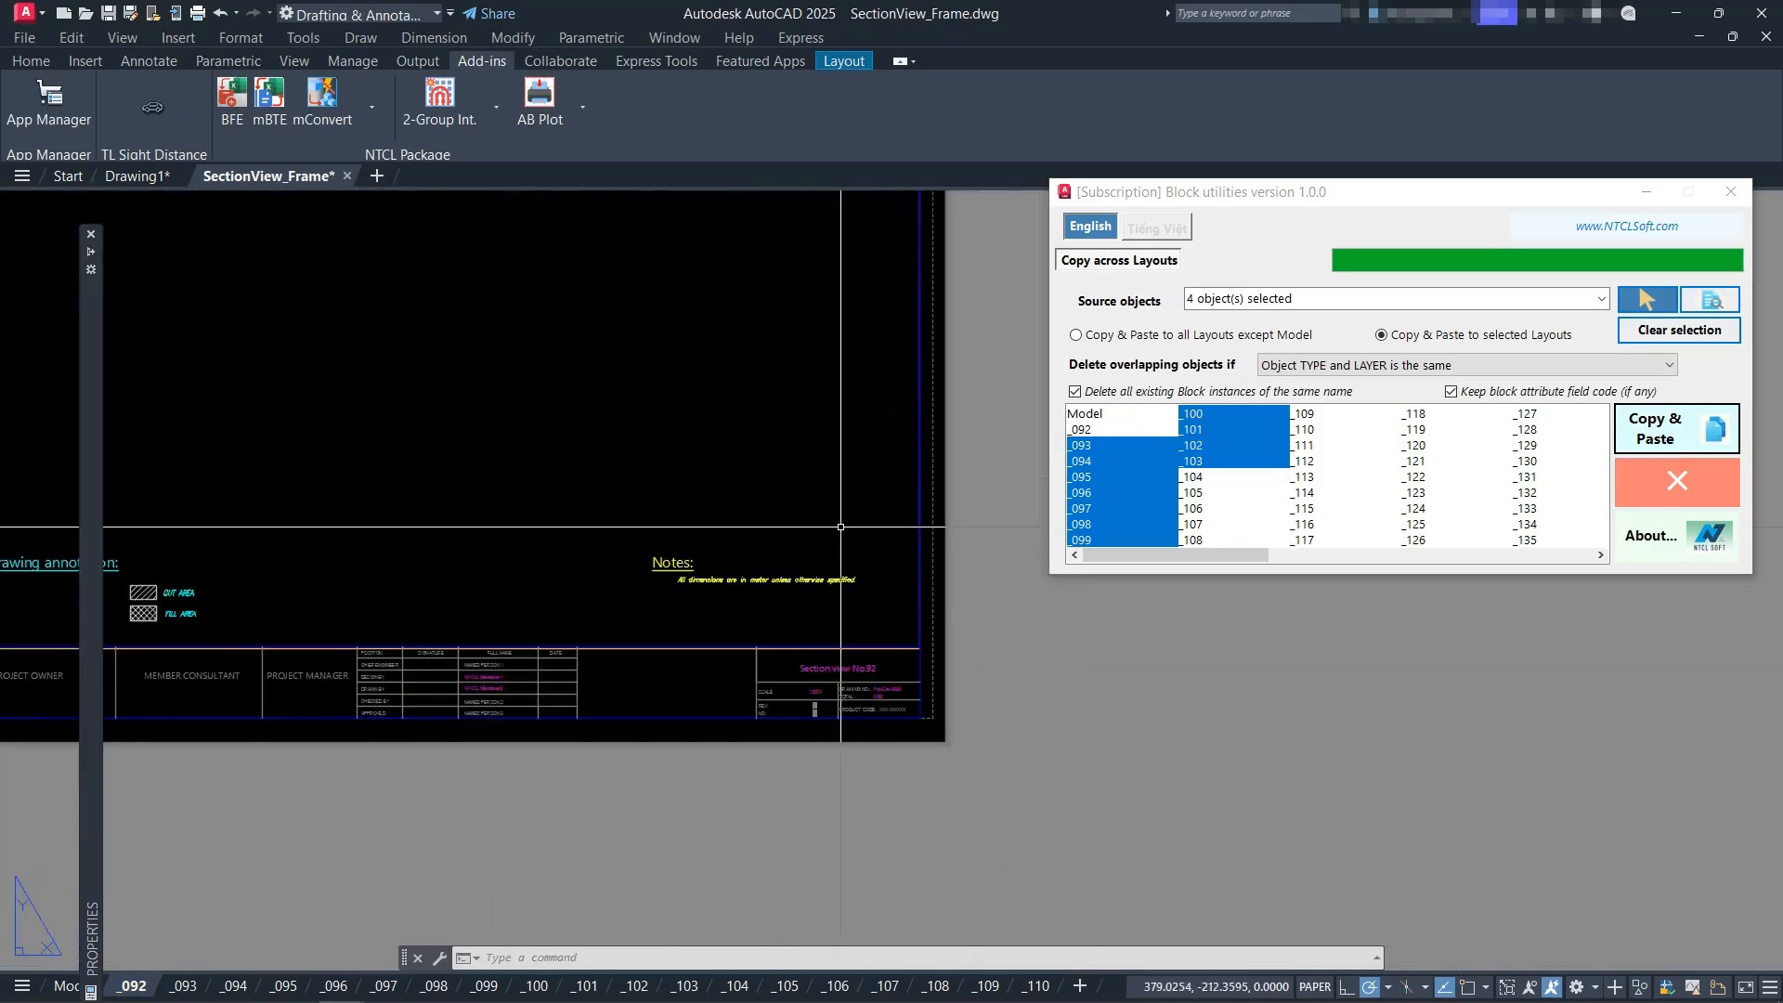
scroll(842, 529, "down", 3)
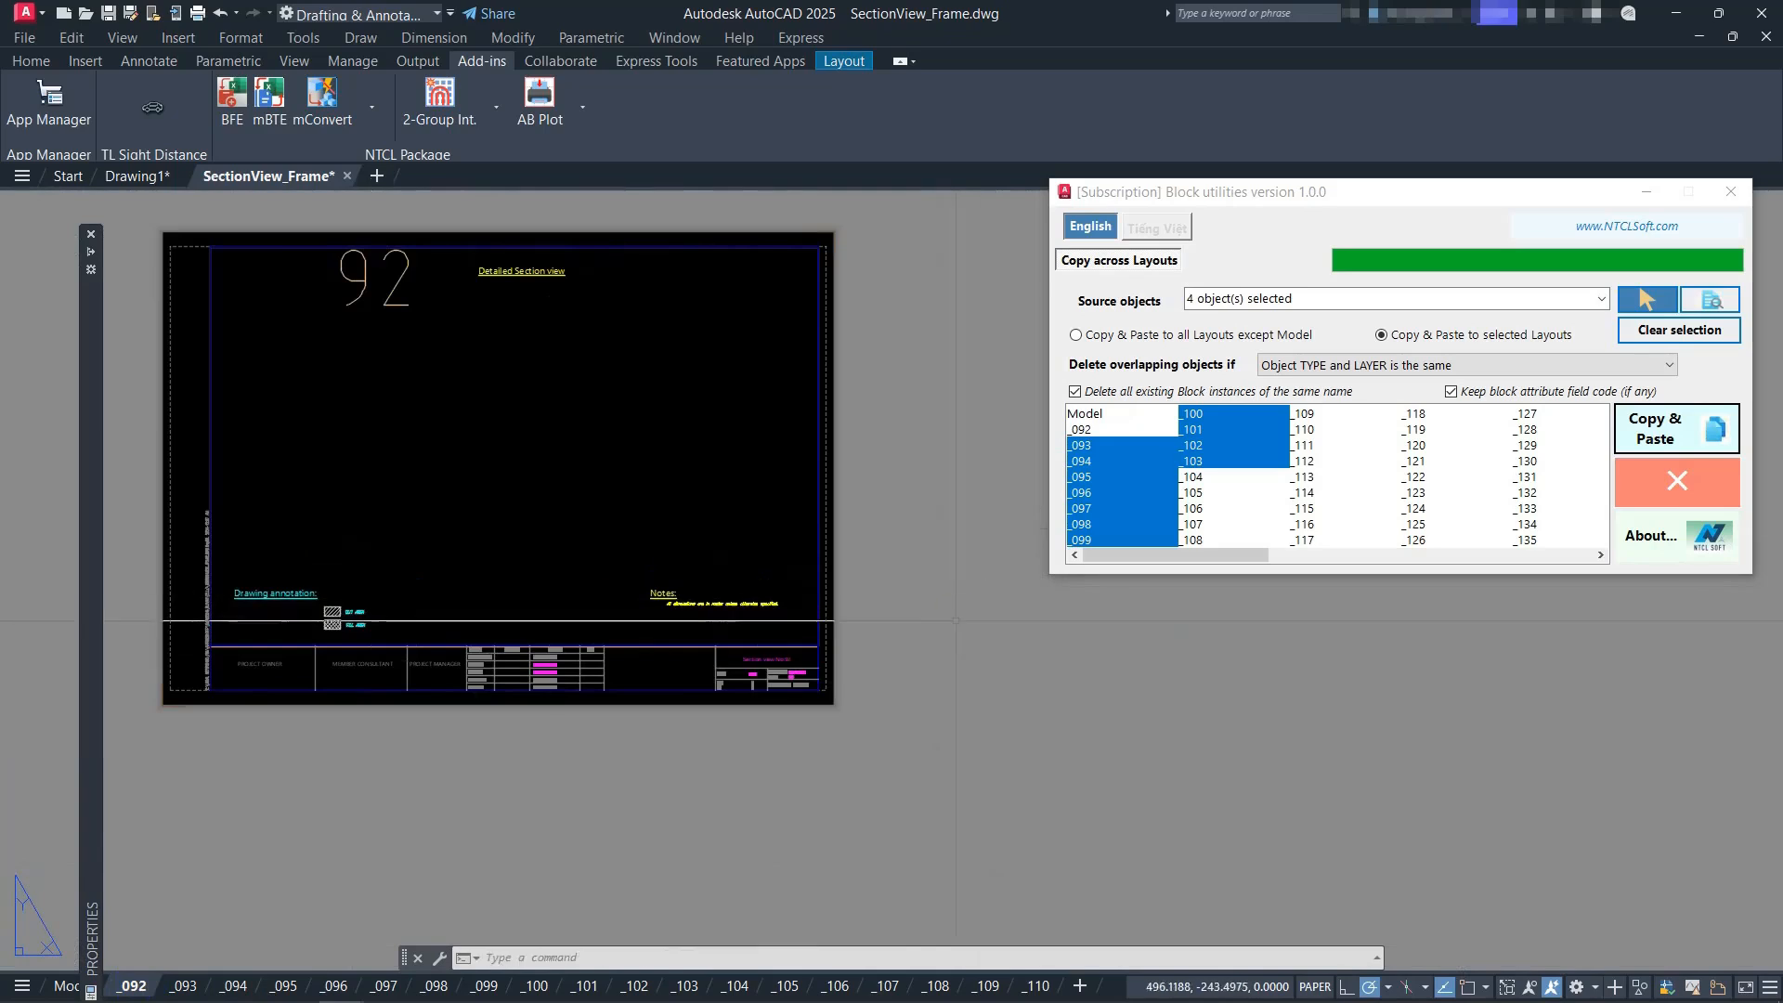
Set the color of the "Detailed Section view" title on layout _092 to Cyan
scroll(453, 316, "up", 5)
left_click(453, 311)
left_click(453, 311)
mouse_move(79, 616)
left_click(500, 293)
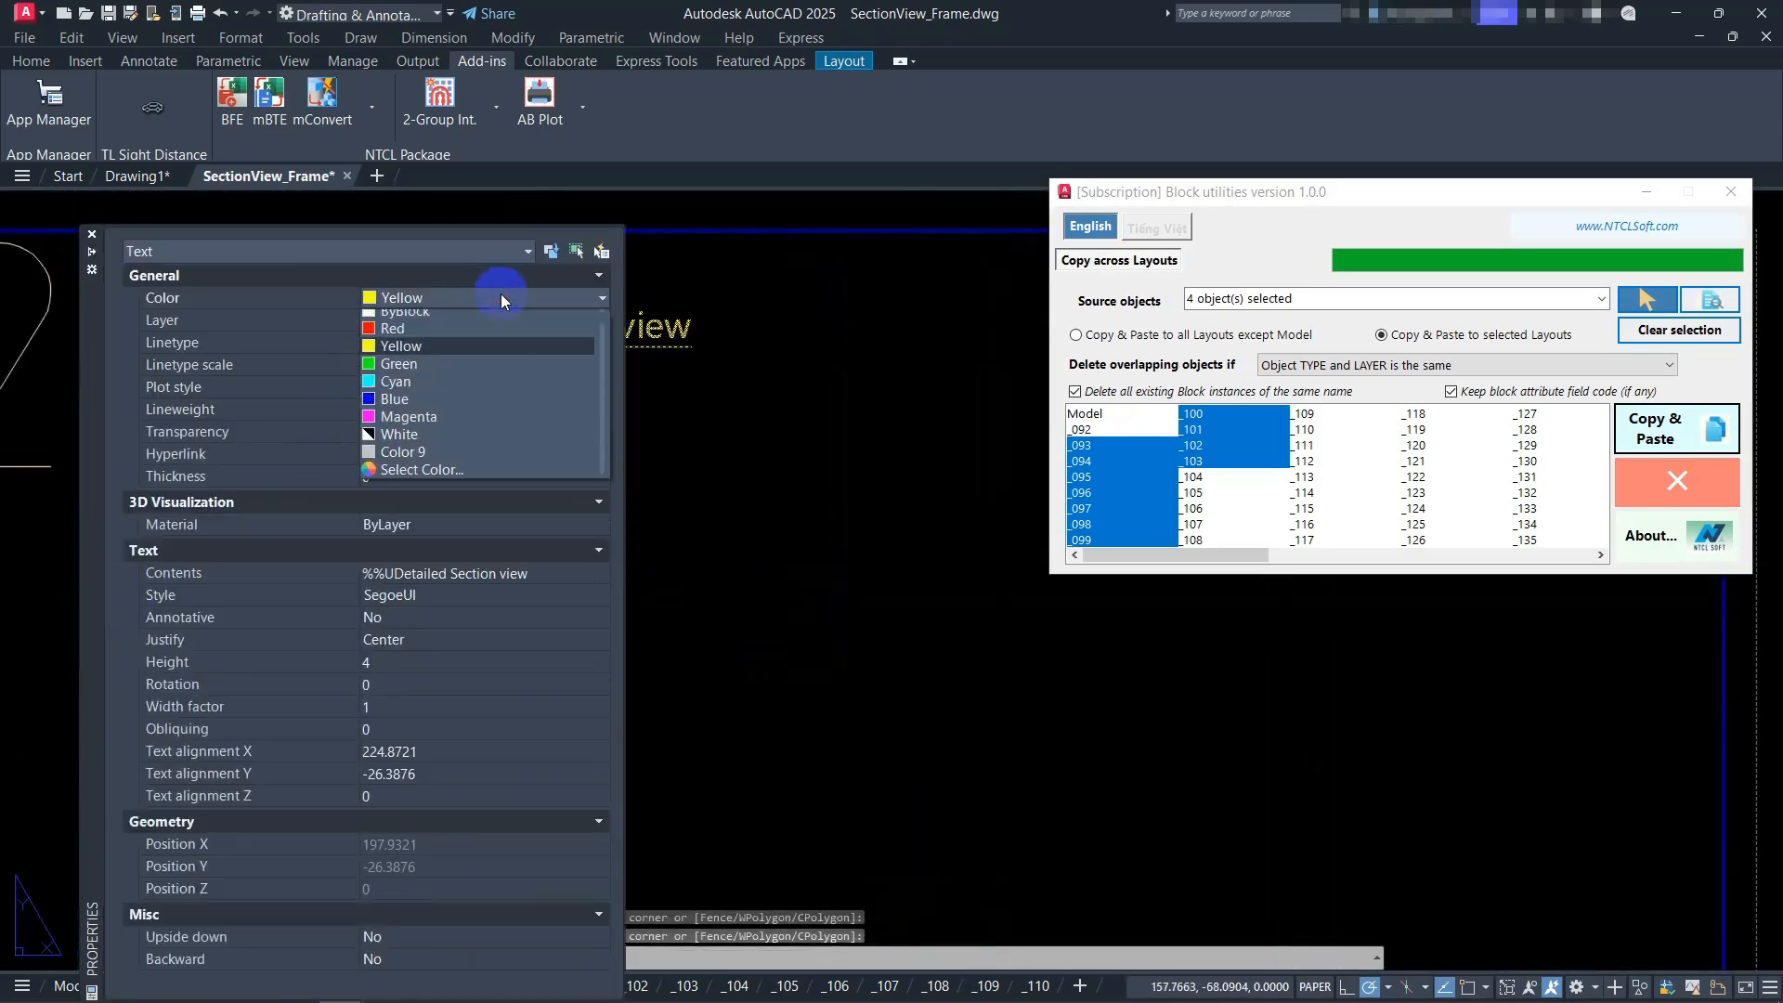
left_click(454, 391)
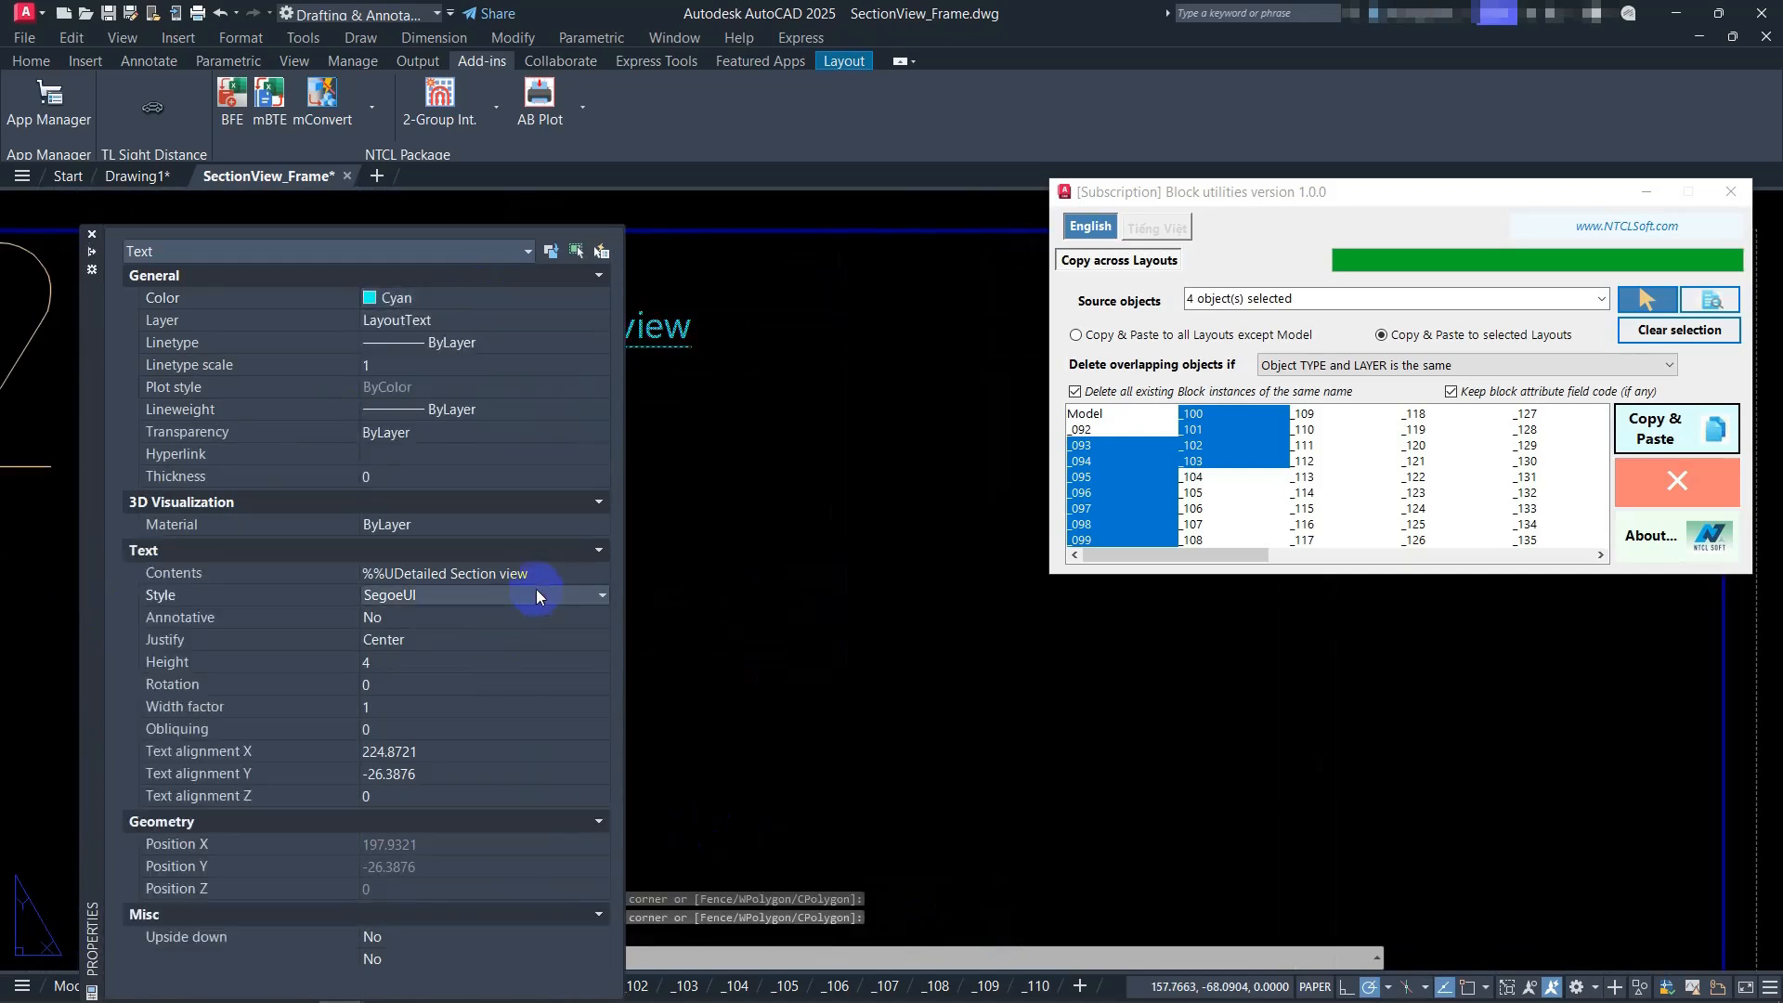
Set the "Detailed Section view" title's text style to Tahoma and its height to 3
left_click(537, 592)
left_click(497, 774)
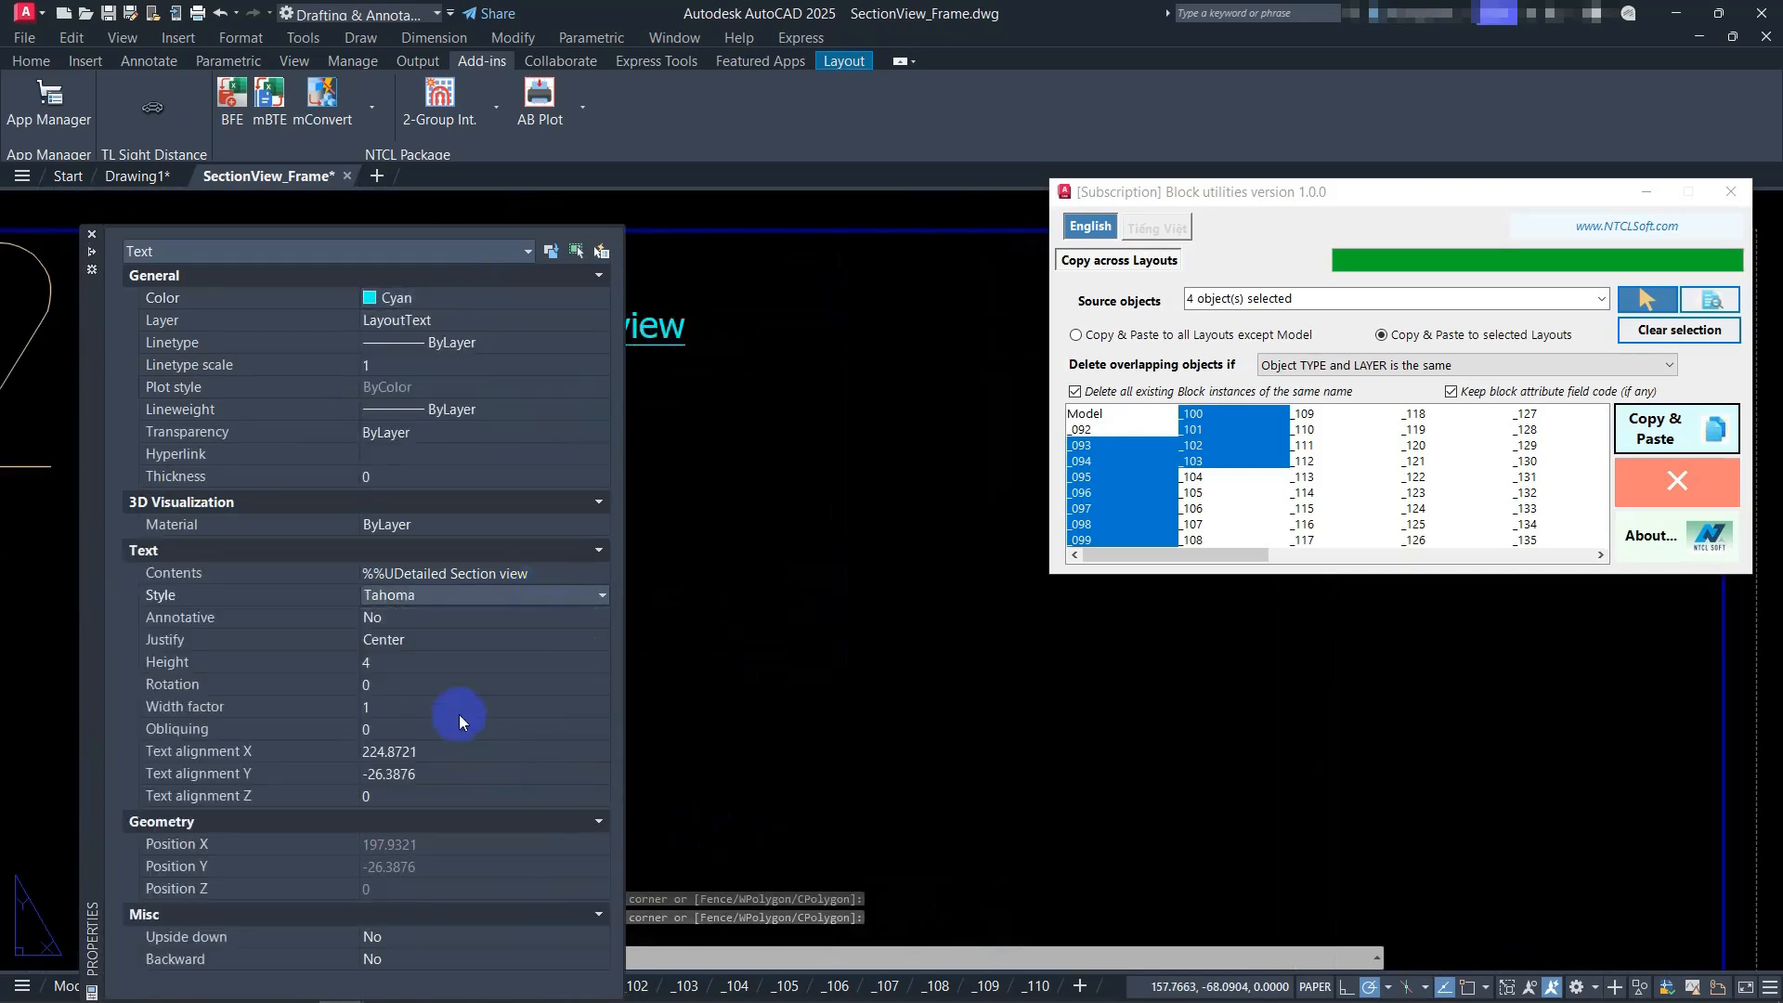
left_click(466, 662)
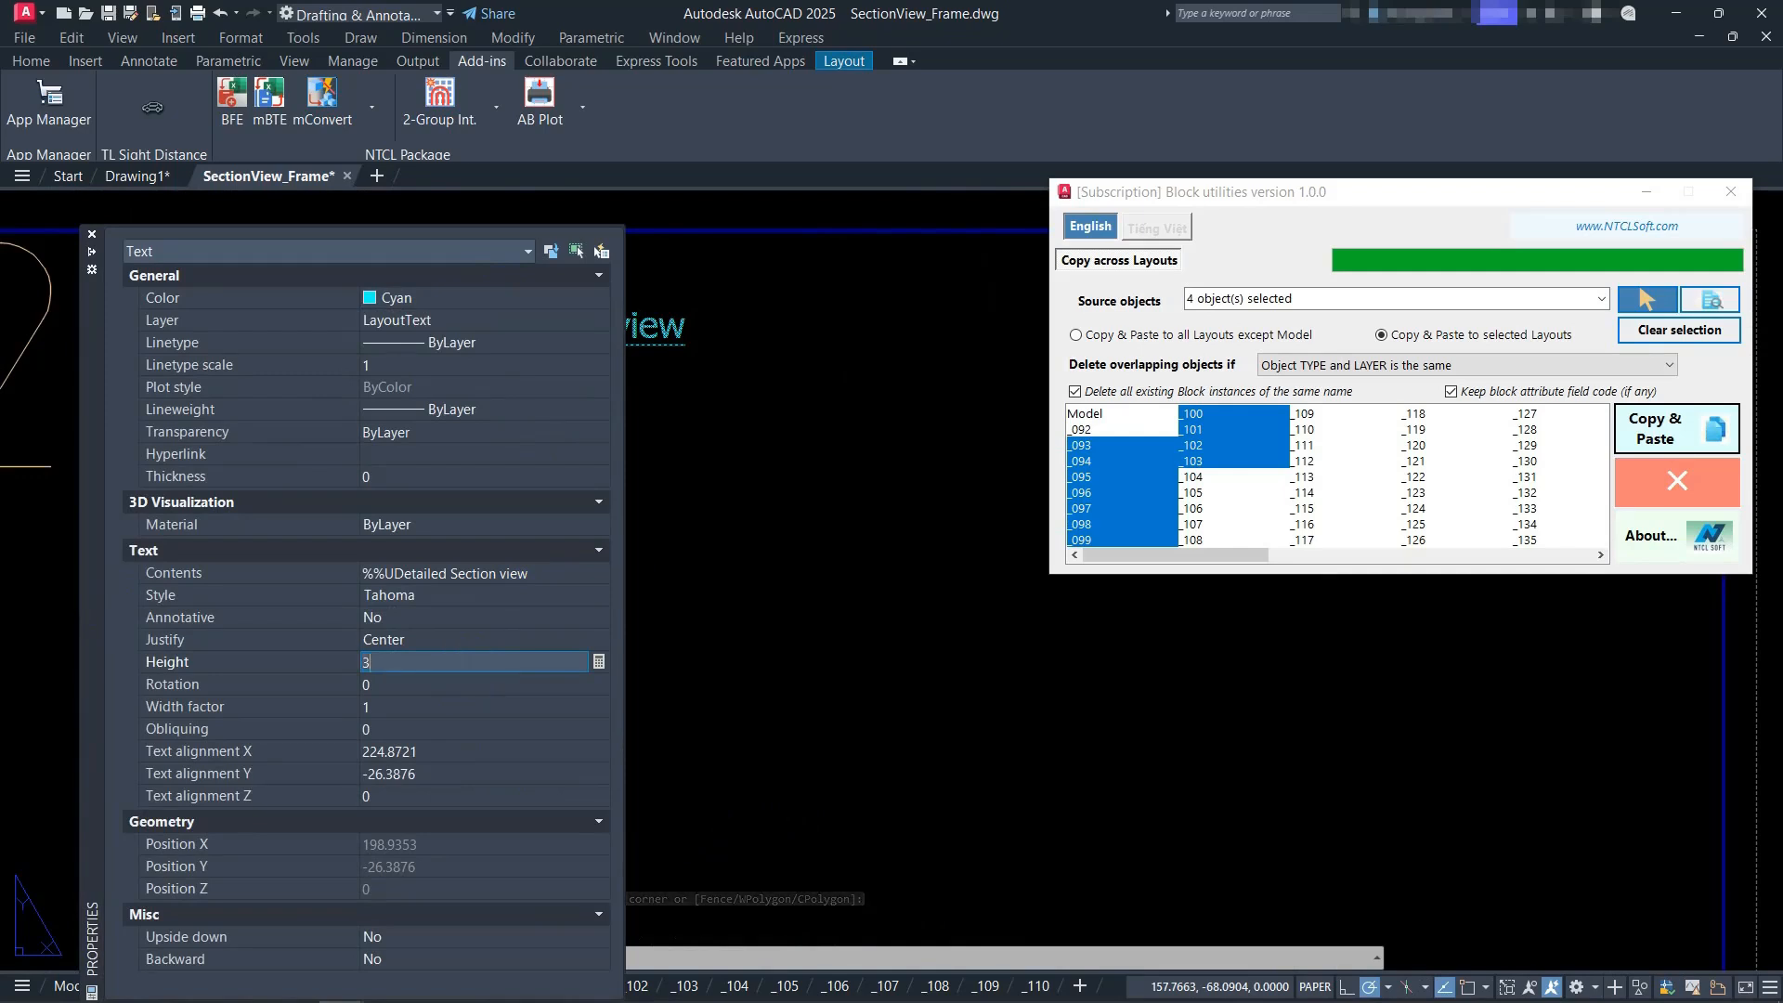
key("Return")
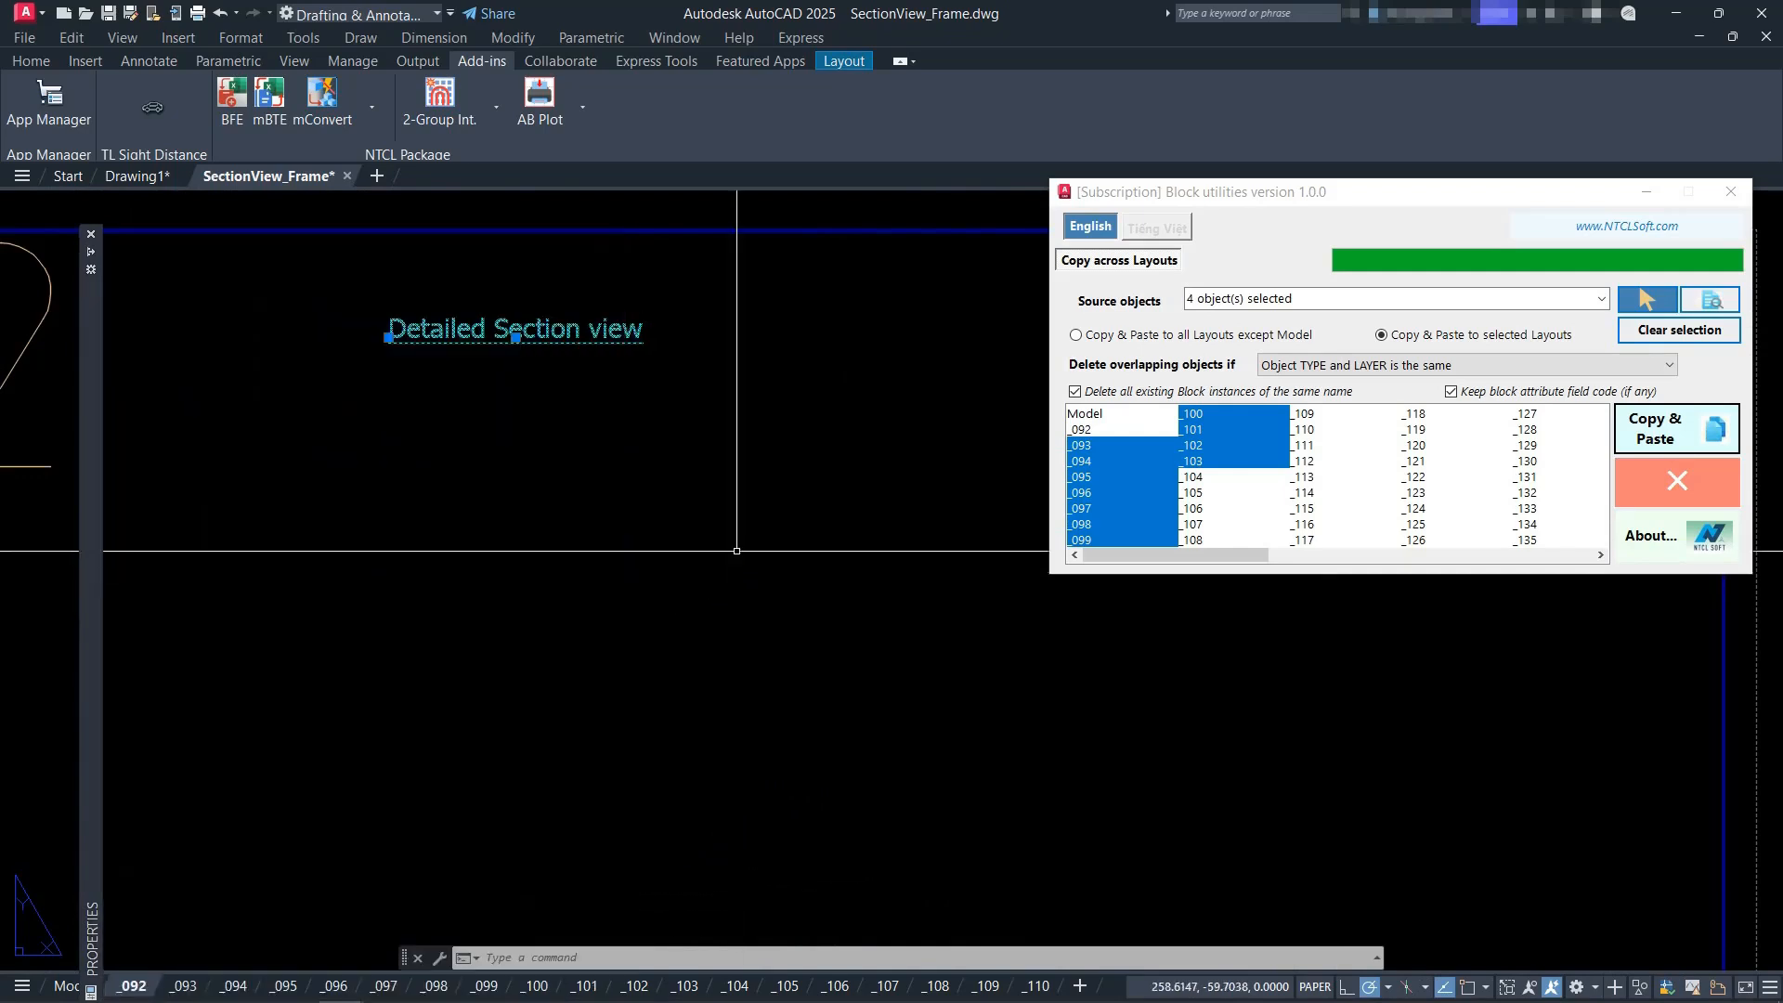
left_click(758, 554)
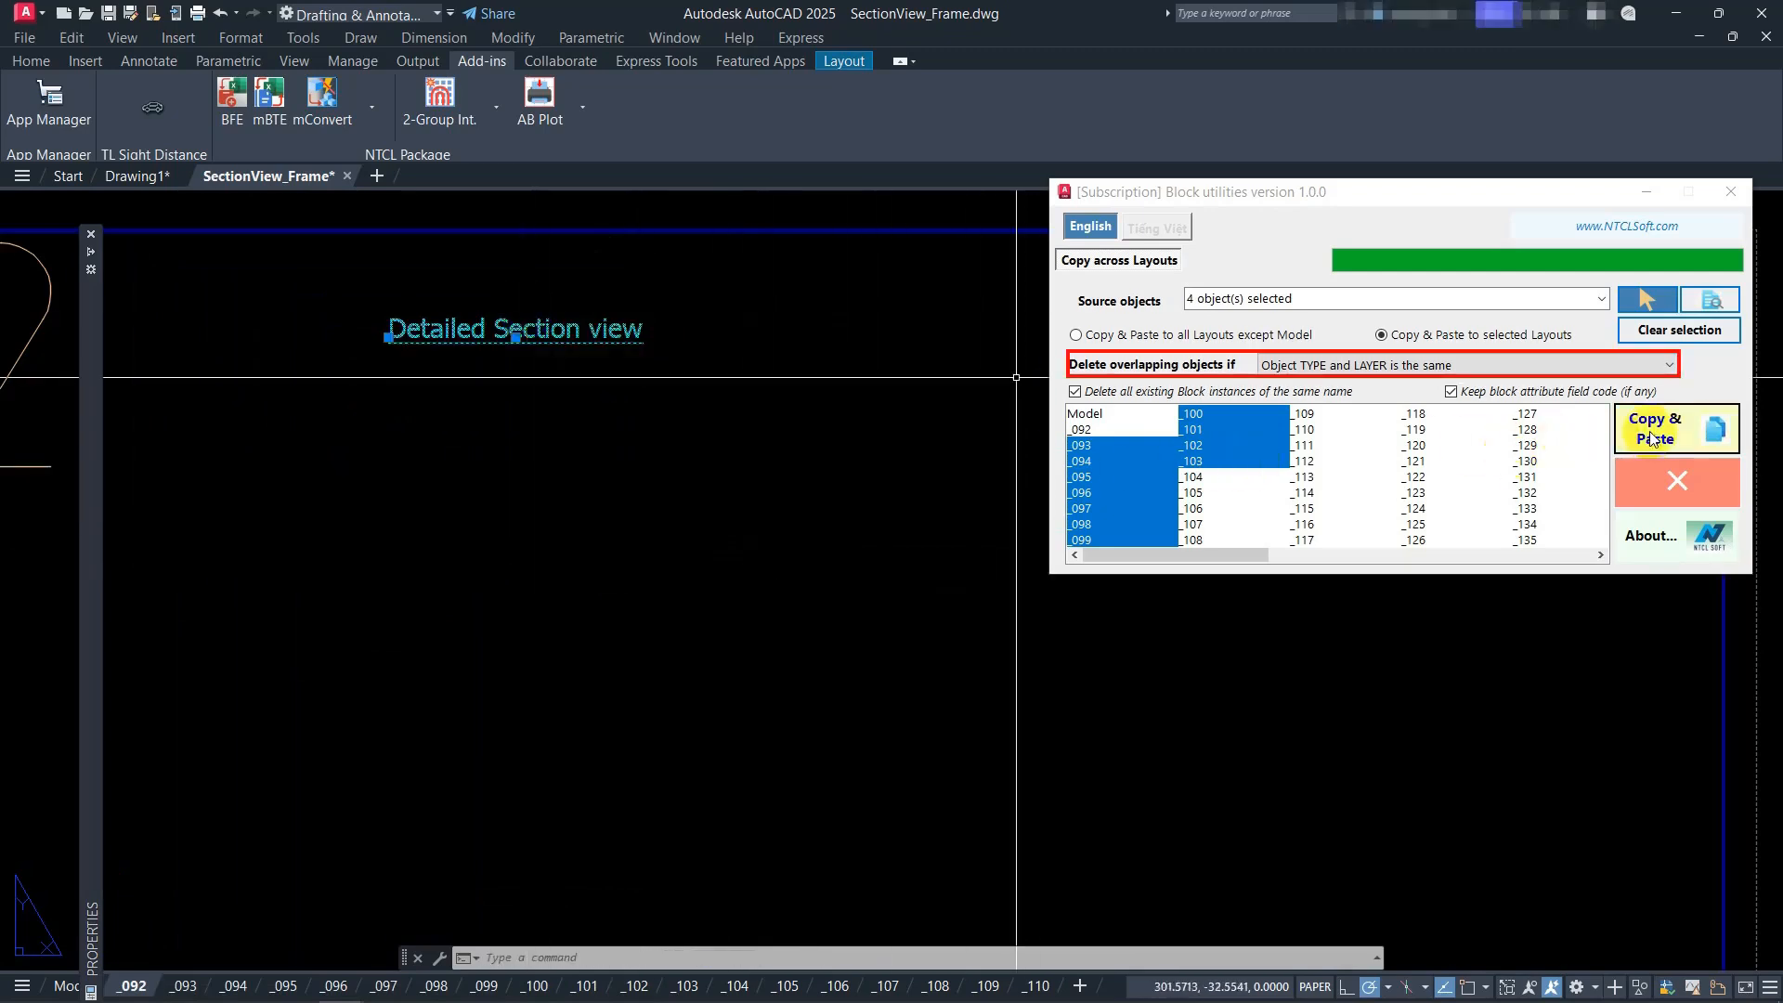
Copy the source objects again to layouts _093 through _103, deleting overlapping objects if "Object TYPE and LAYER is the same"
left_click(1560, 366)
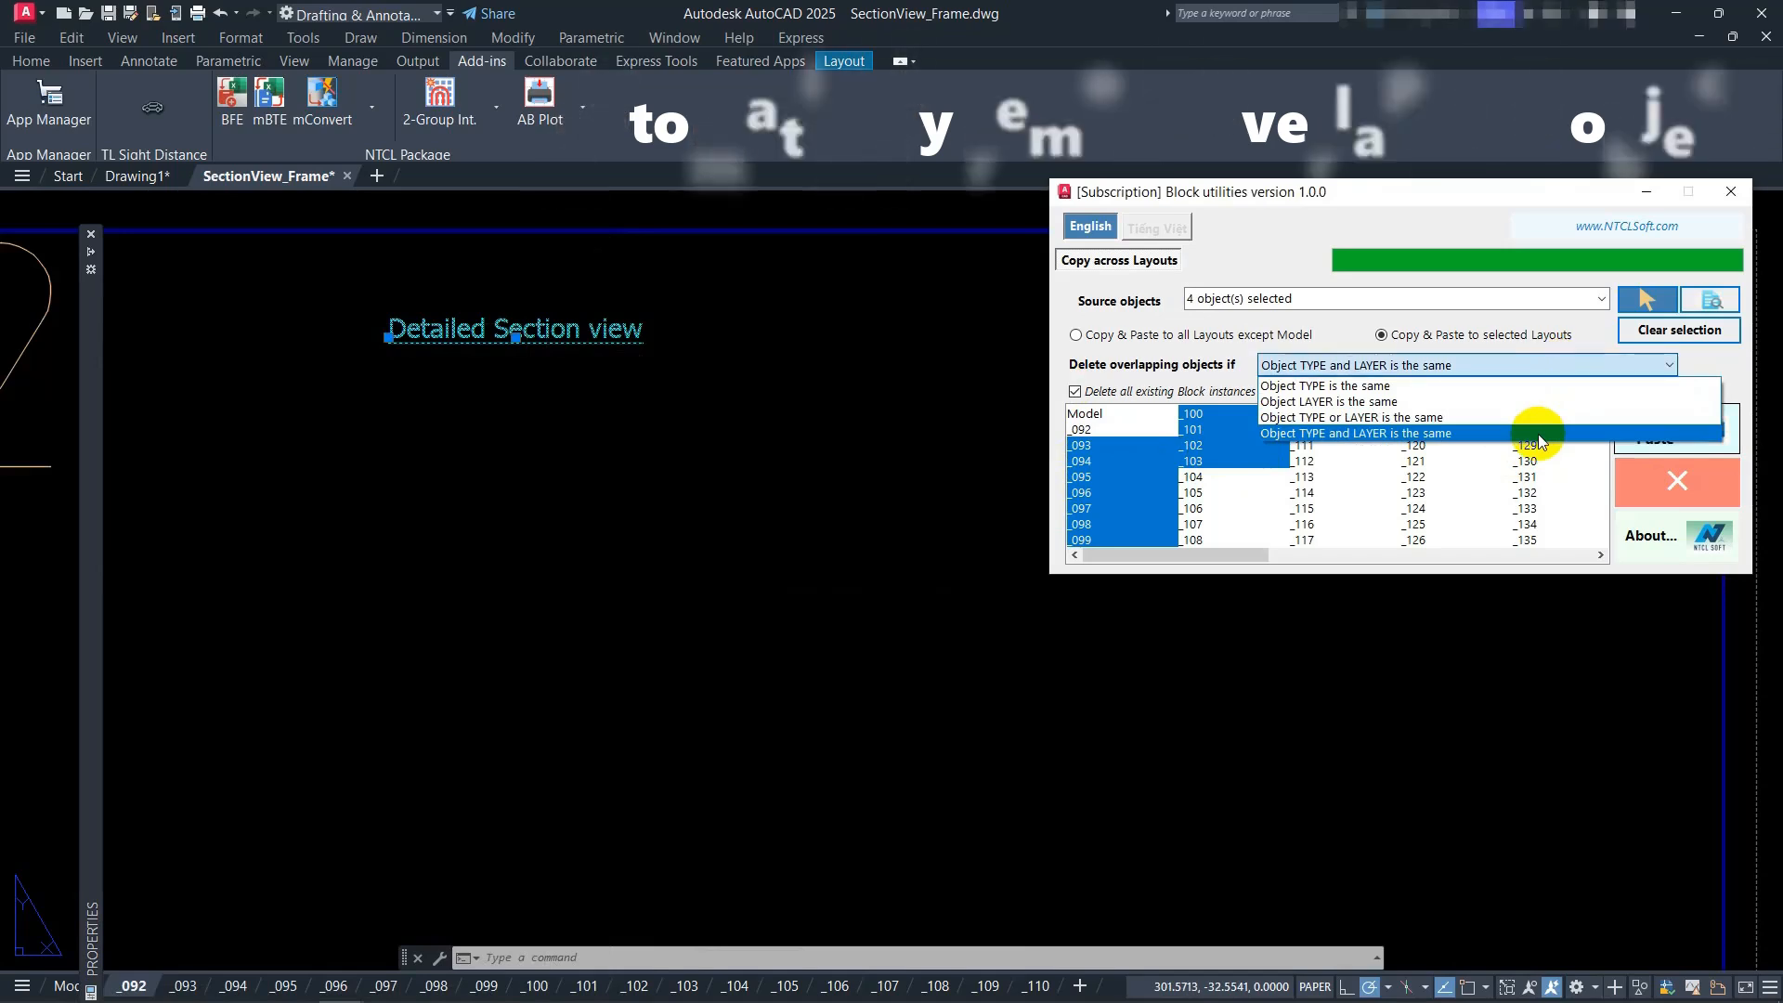
left_click(1538, 433)
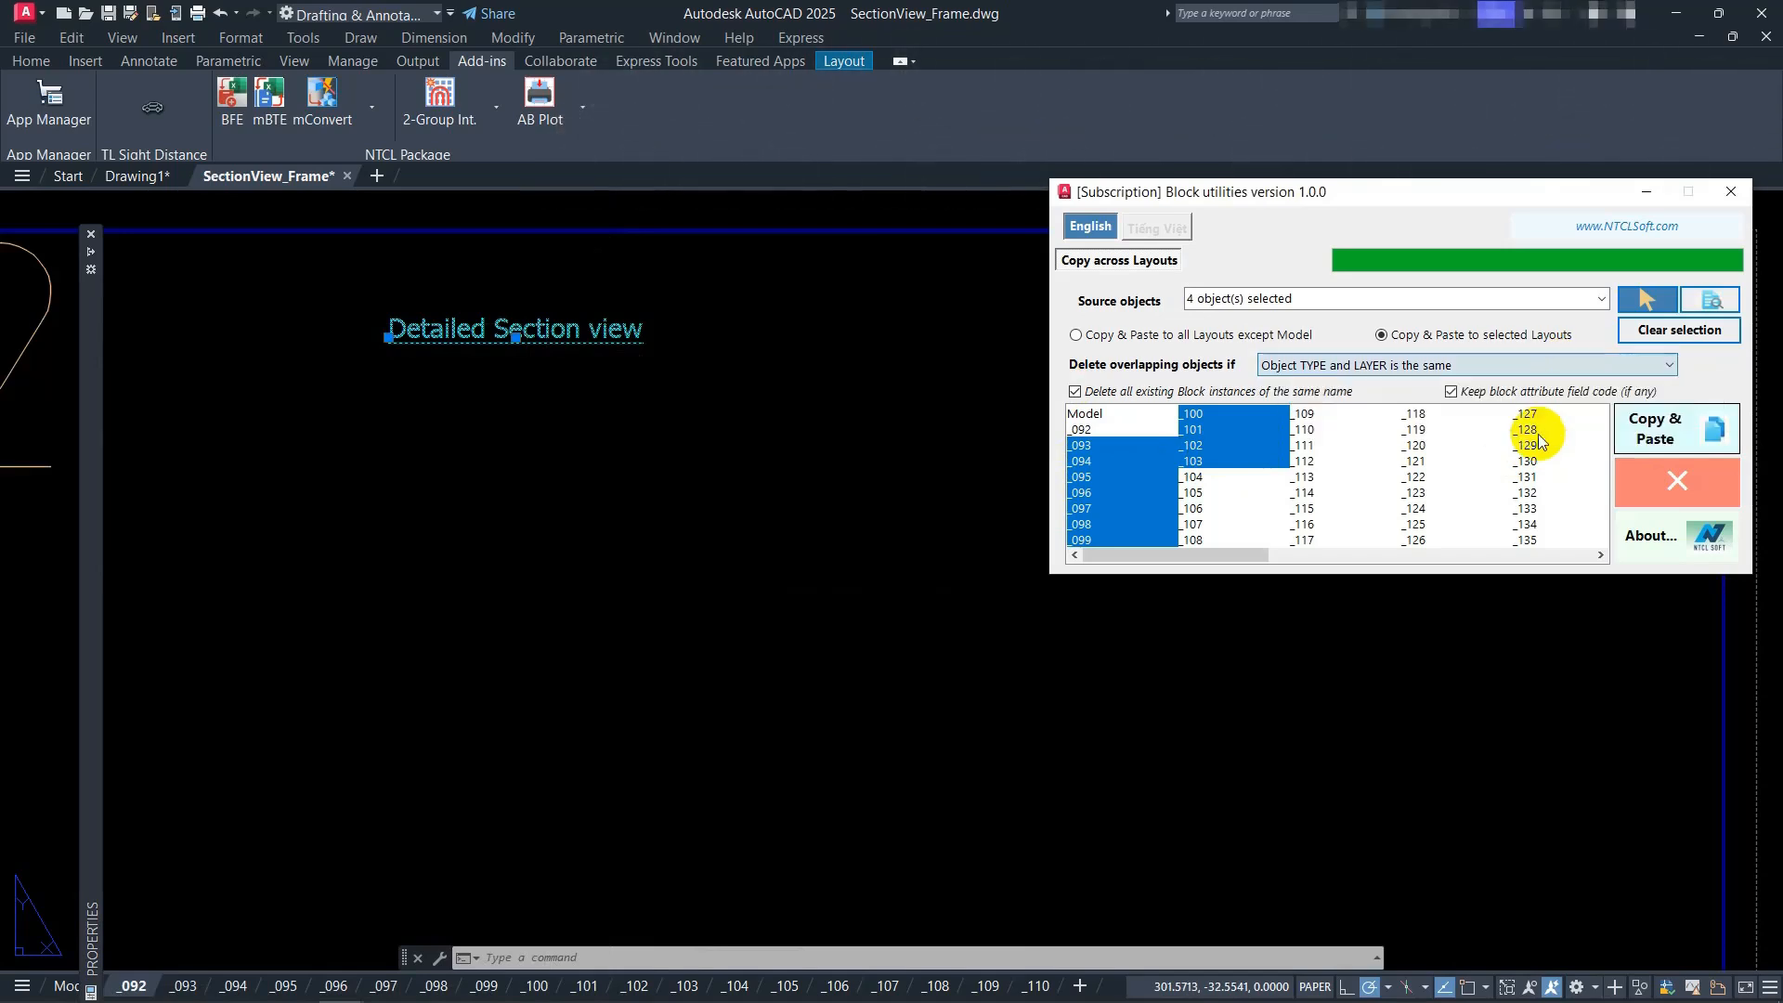
left_click(1664, 431)
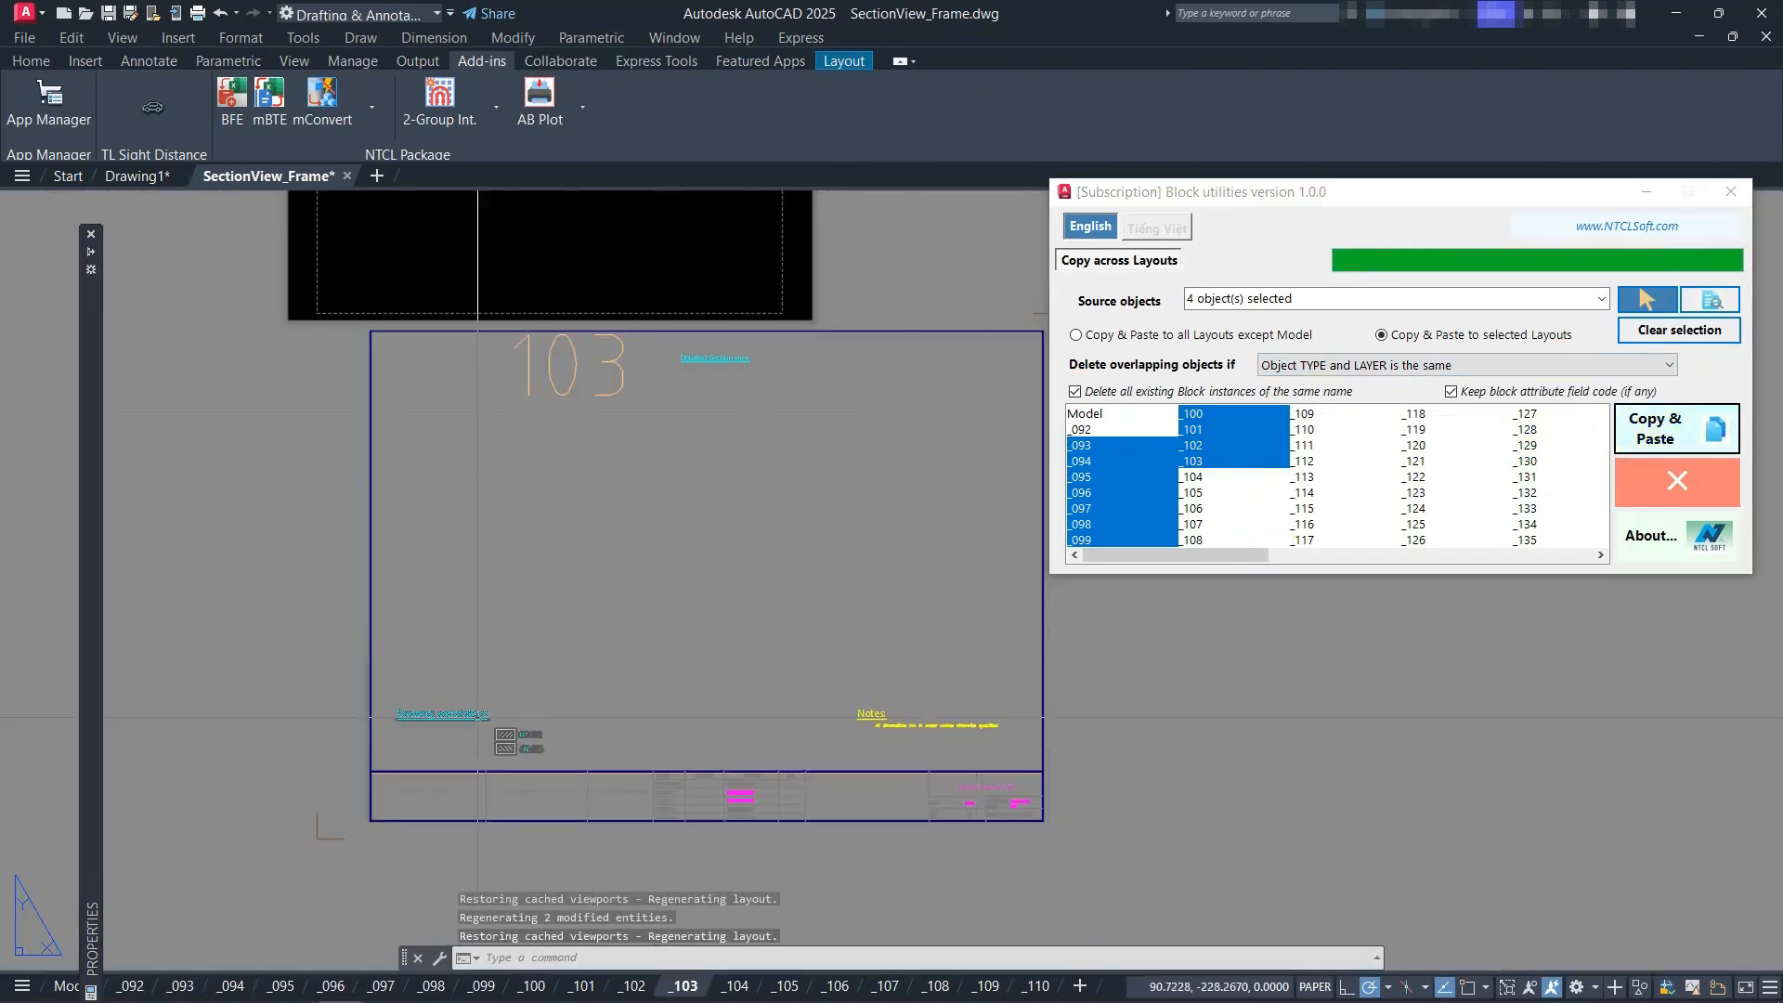
Examine the recopied "Detailed Section view" title on layouts _103 and _097
left_click(734, 360)
scroll(734, 361, "up", 4)
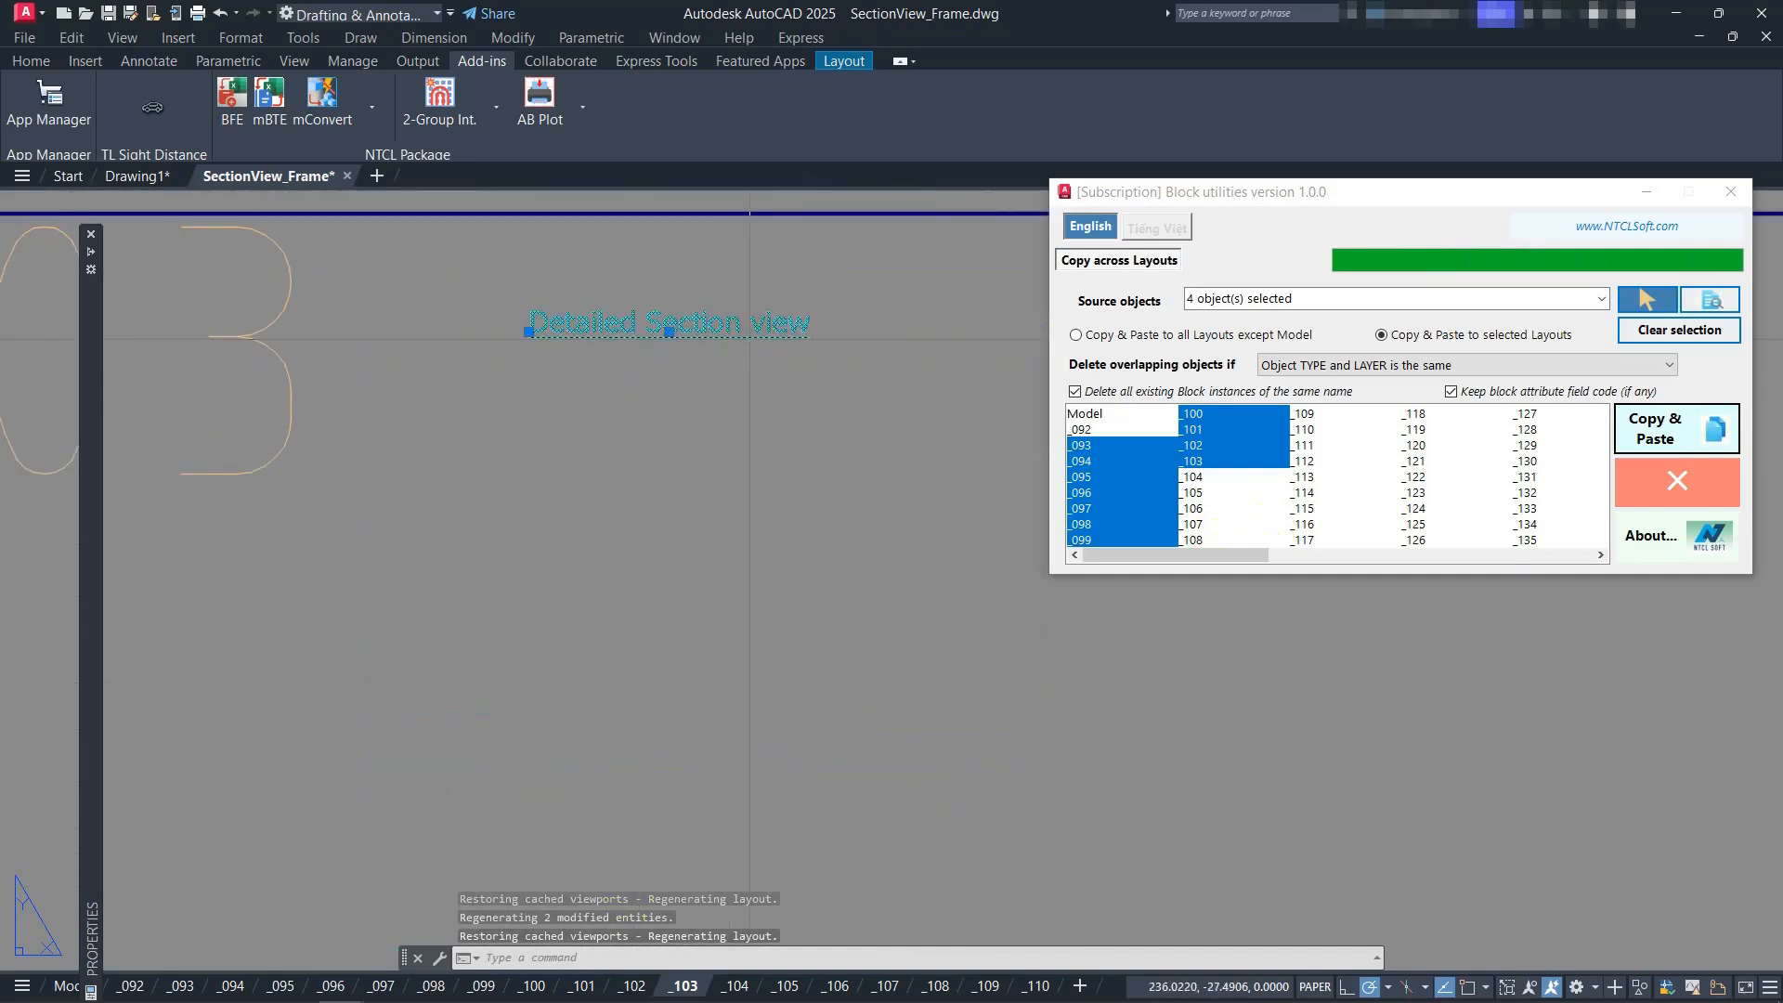
left_click(381, 985)
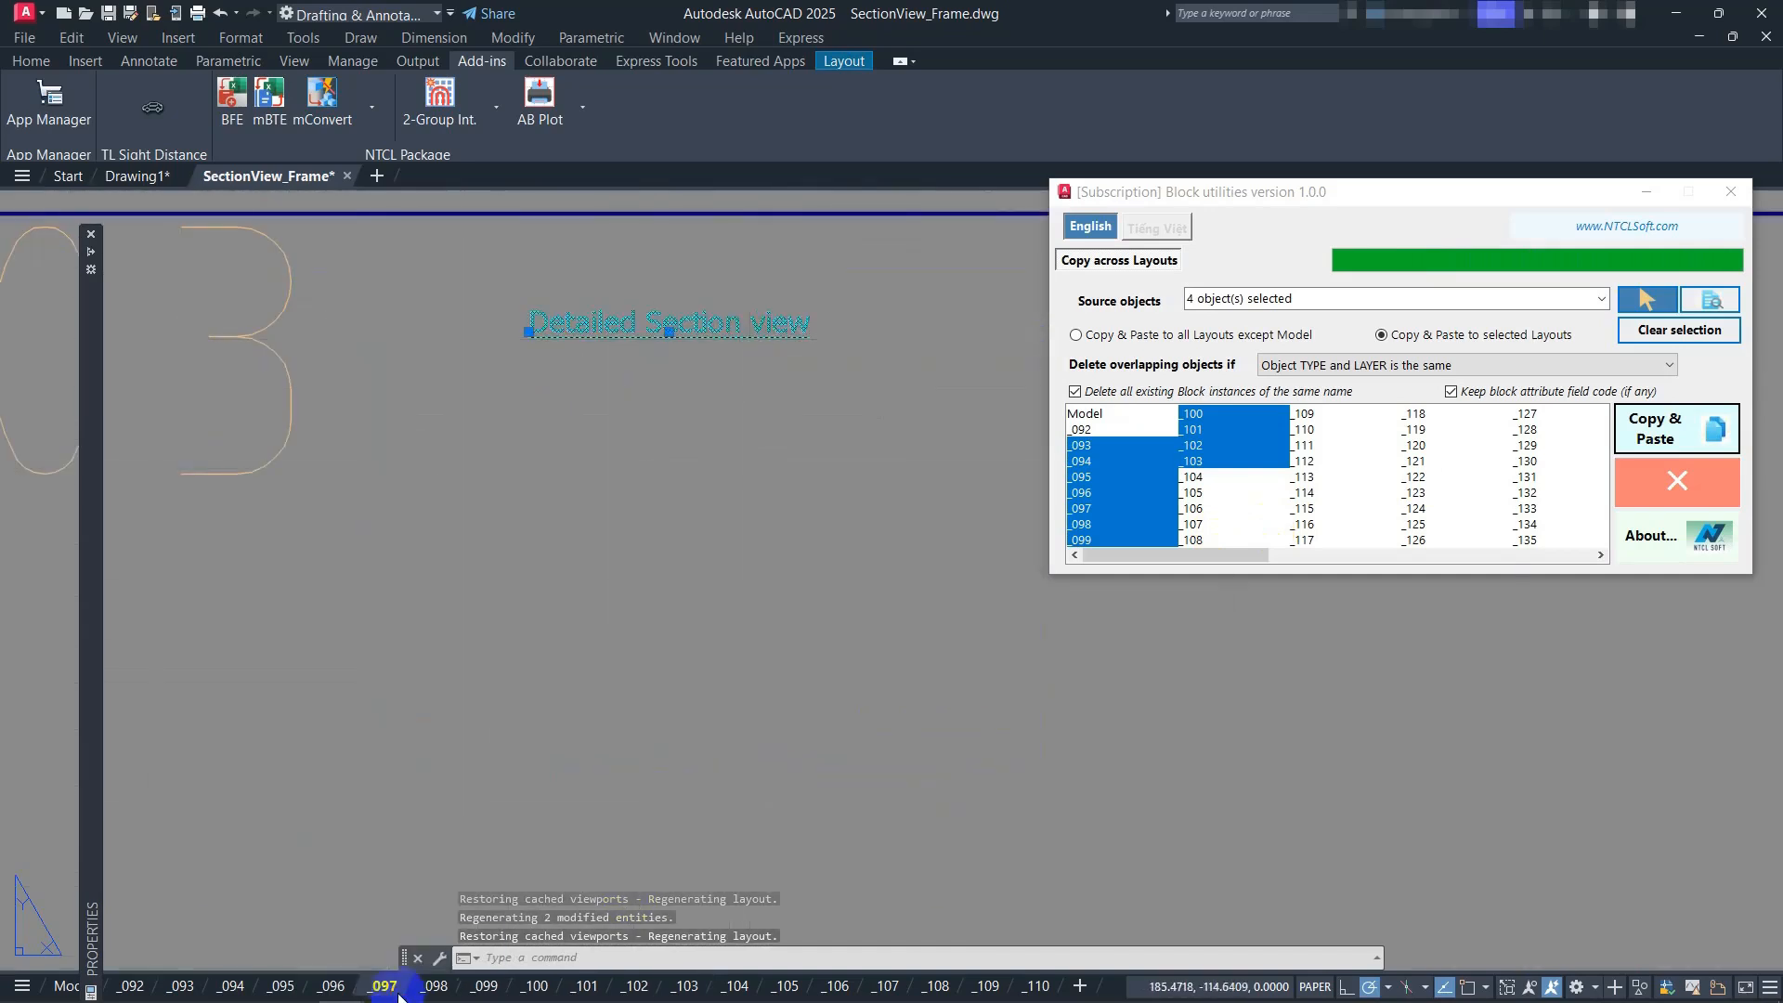
scroll(911, 524, "up", 6)
middle_click_drag(817, 424, 565, 426)
scroll(649, 376, "up", 4)
left_click(653, 410)
left_click(684, 509)
left_click(685, 510)
scroll(650, 485, "down", 5)
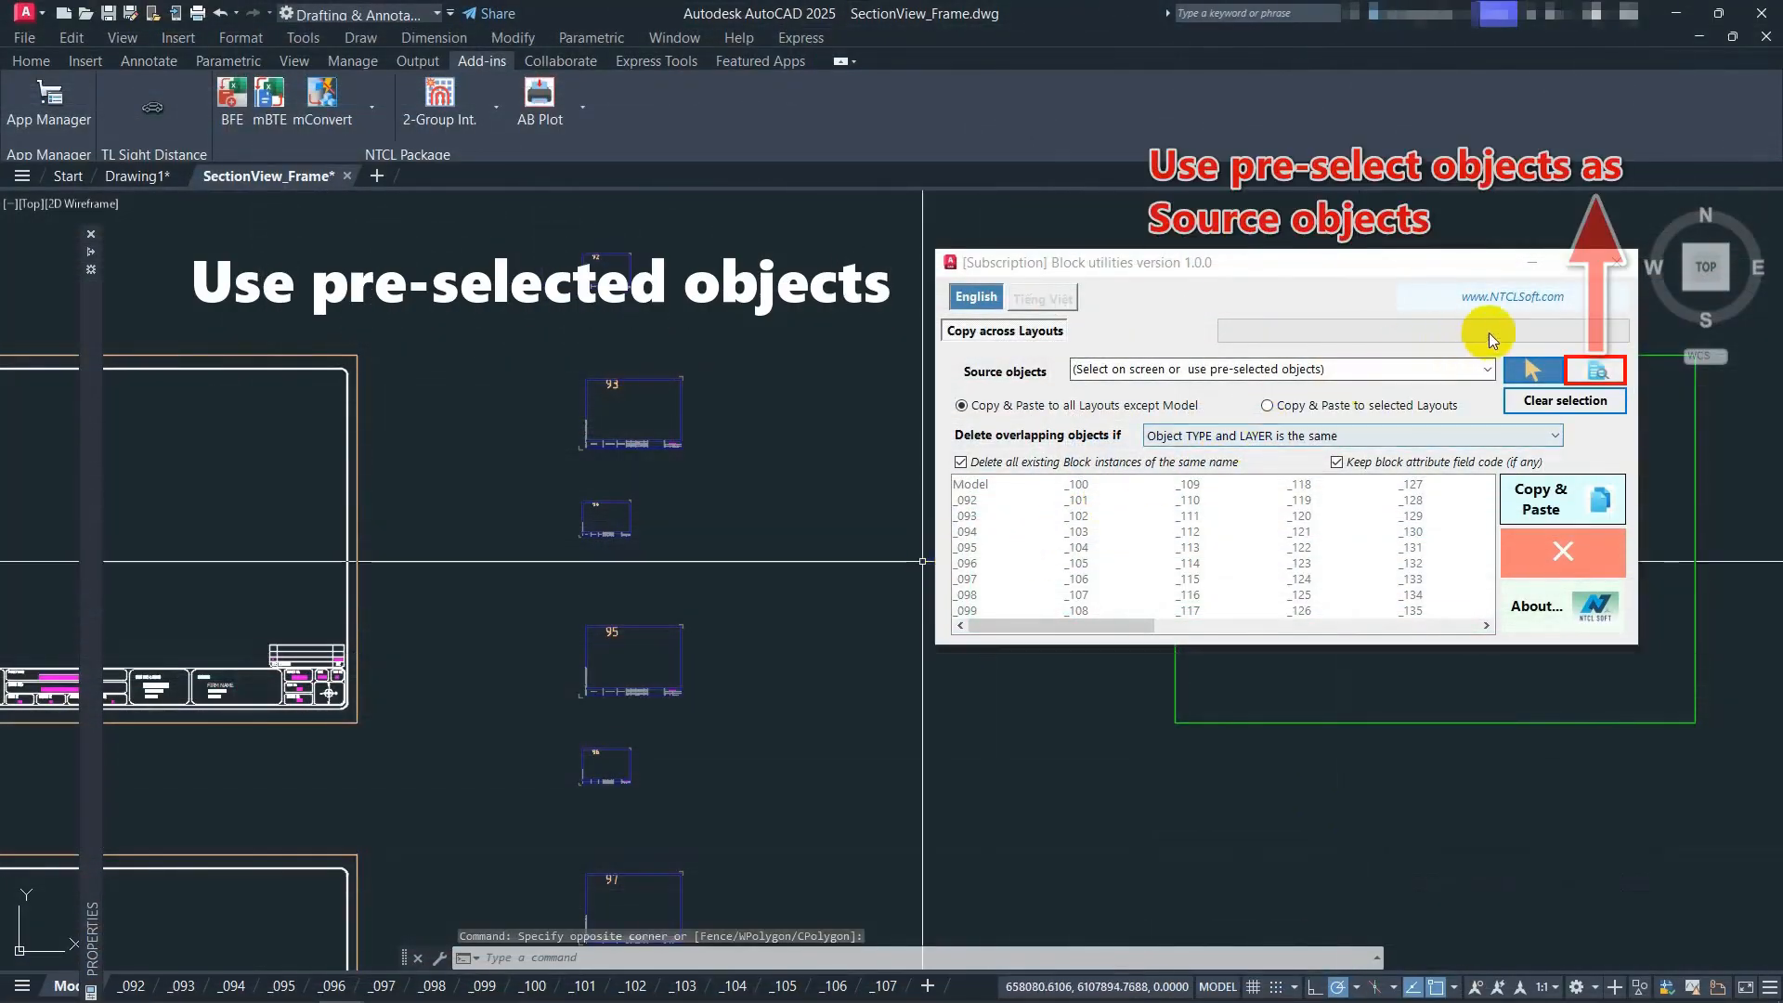
Quick-select all block references in the entire model-space drawing whose Scale X equals 0.1, for use as pre-selected source objects
left_click(1607, 373)
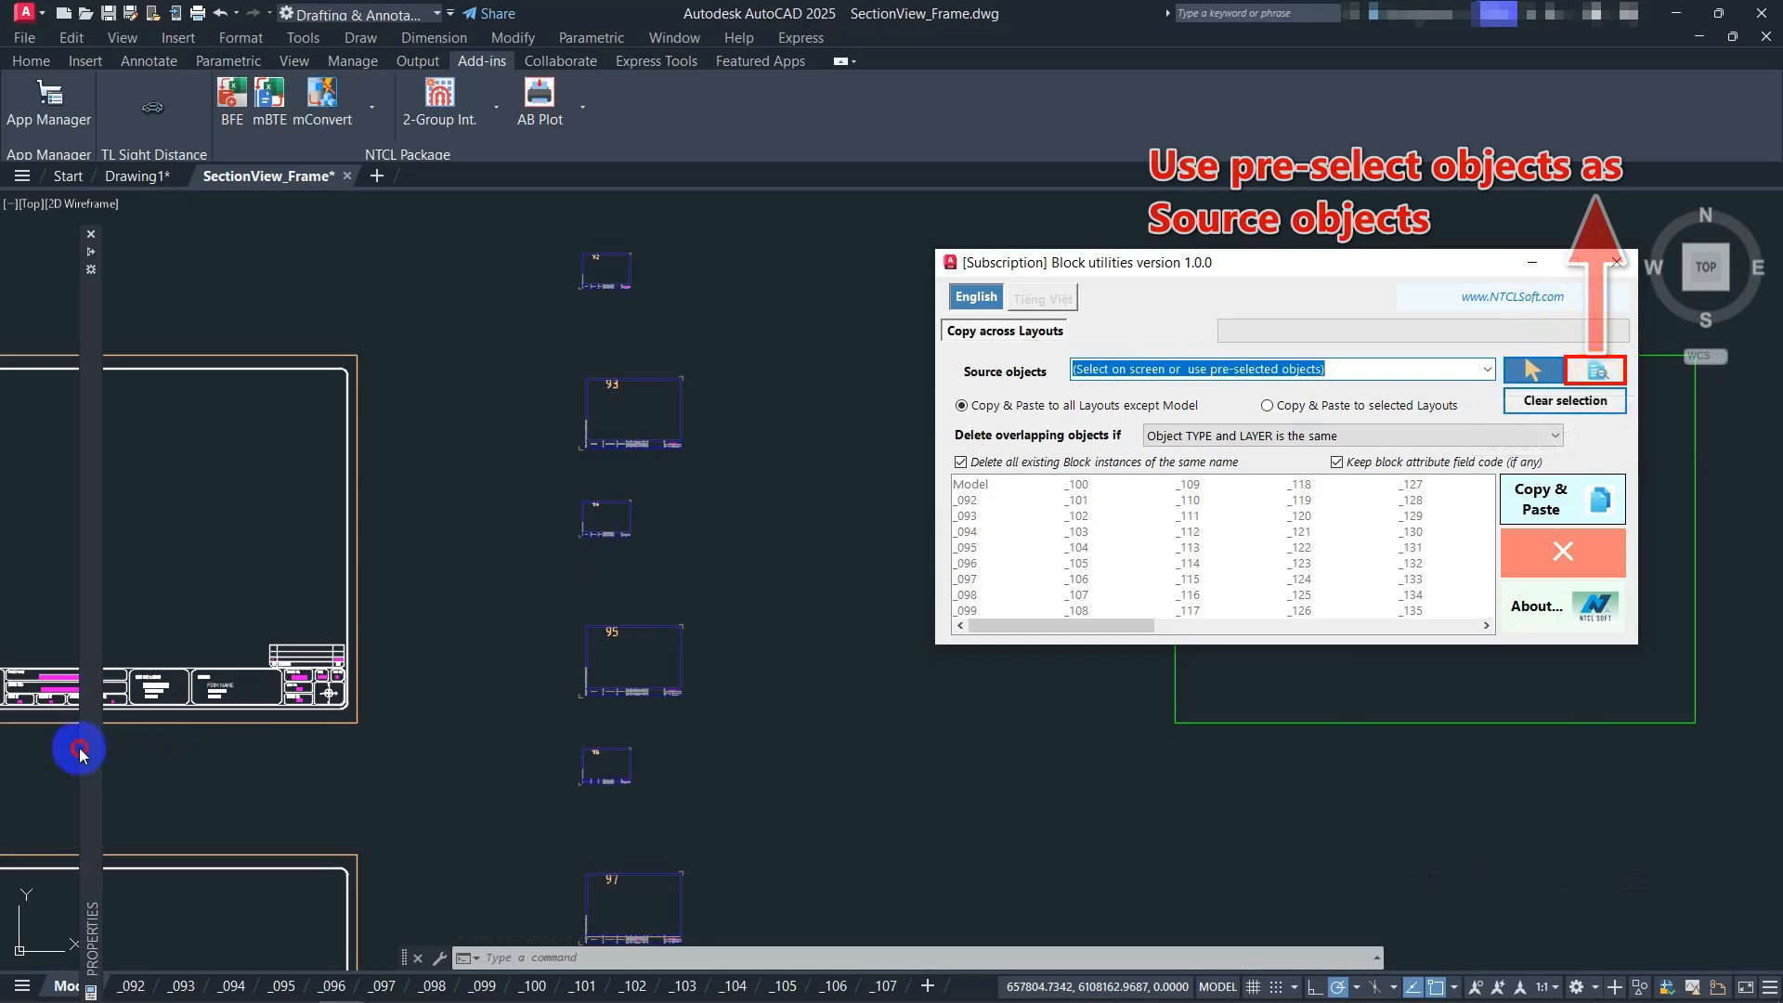
mouse_move(93, 749)
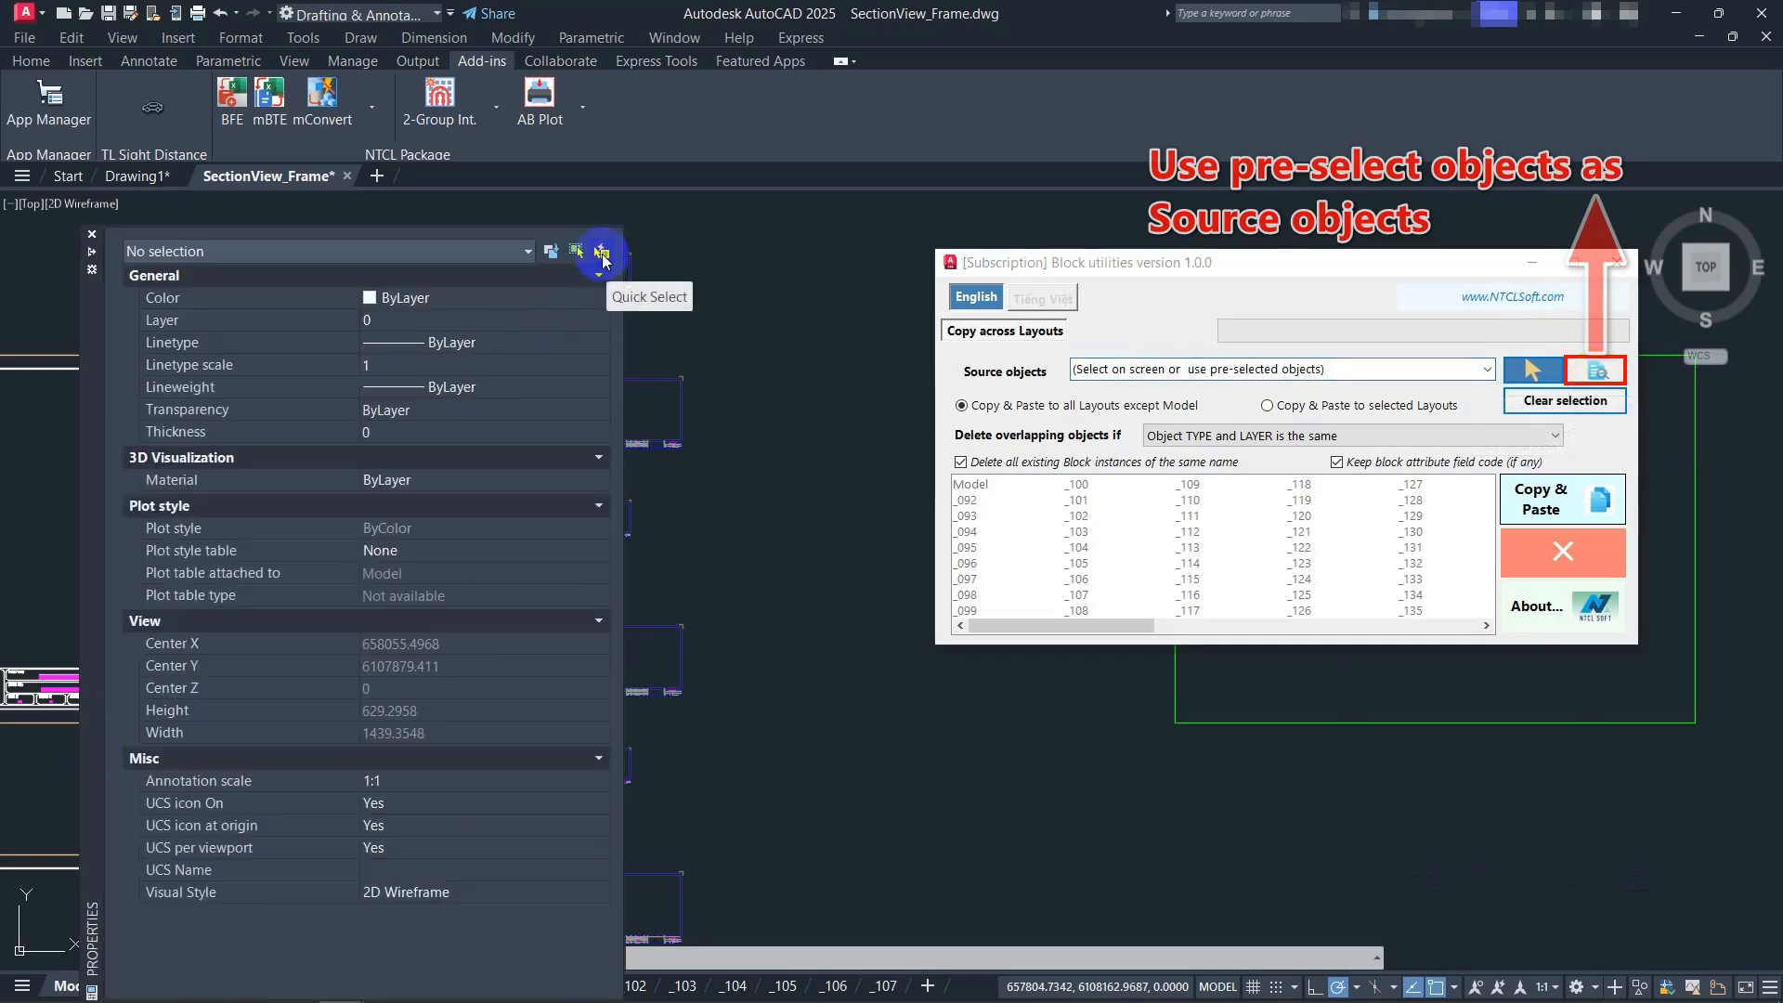
left_click(602, 258)
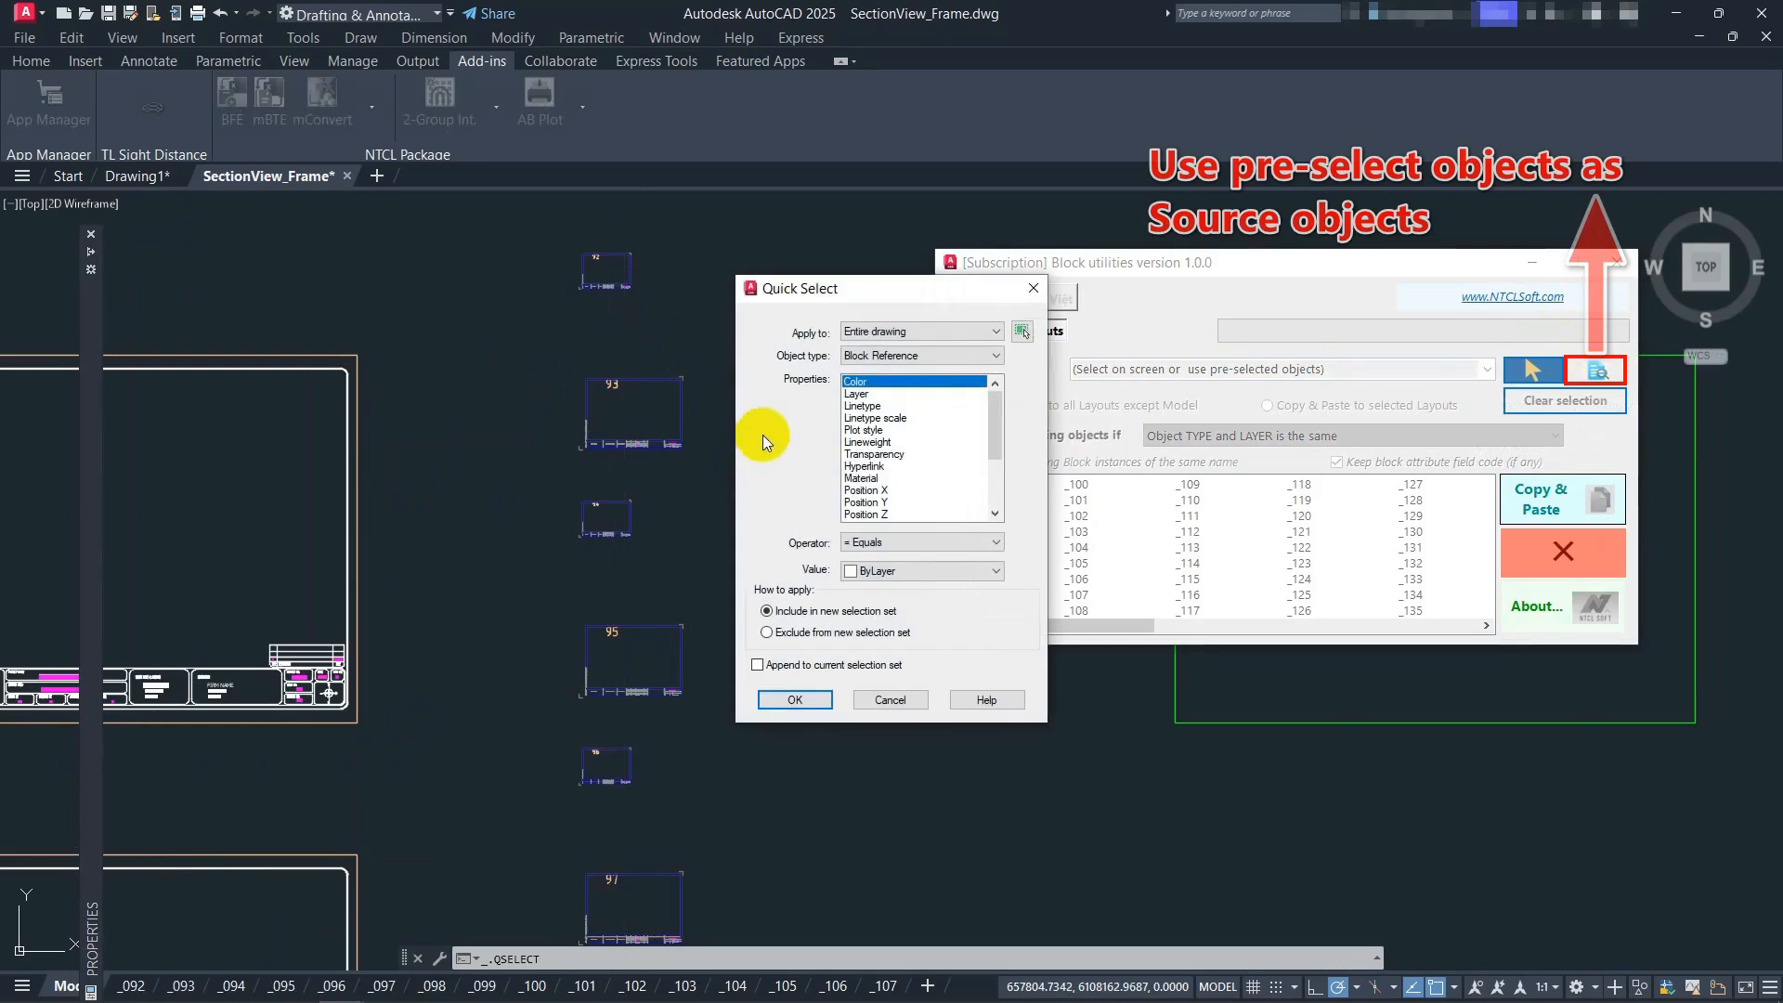
left_click(956, 358)
left_click(956, 359)
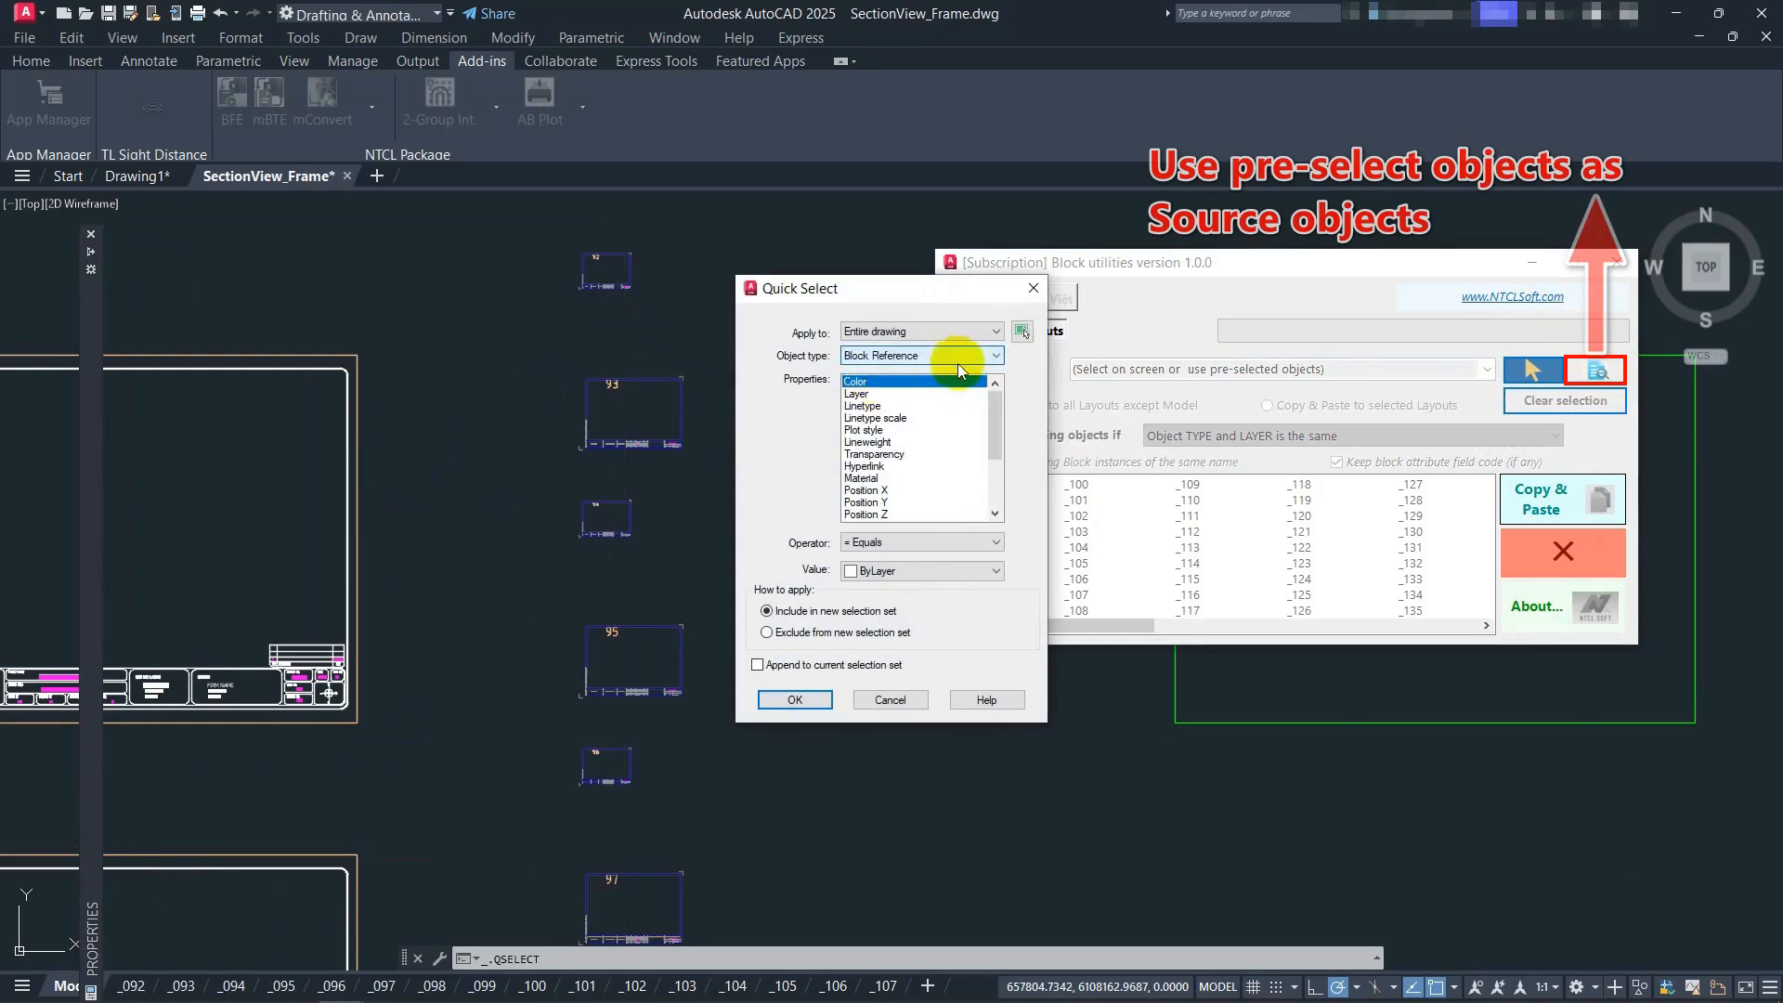
scroll(917, 483, "down", 3)
left_click(906, 454)
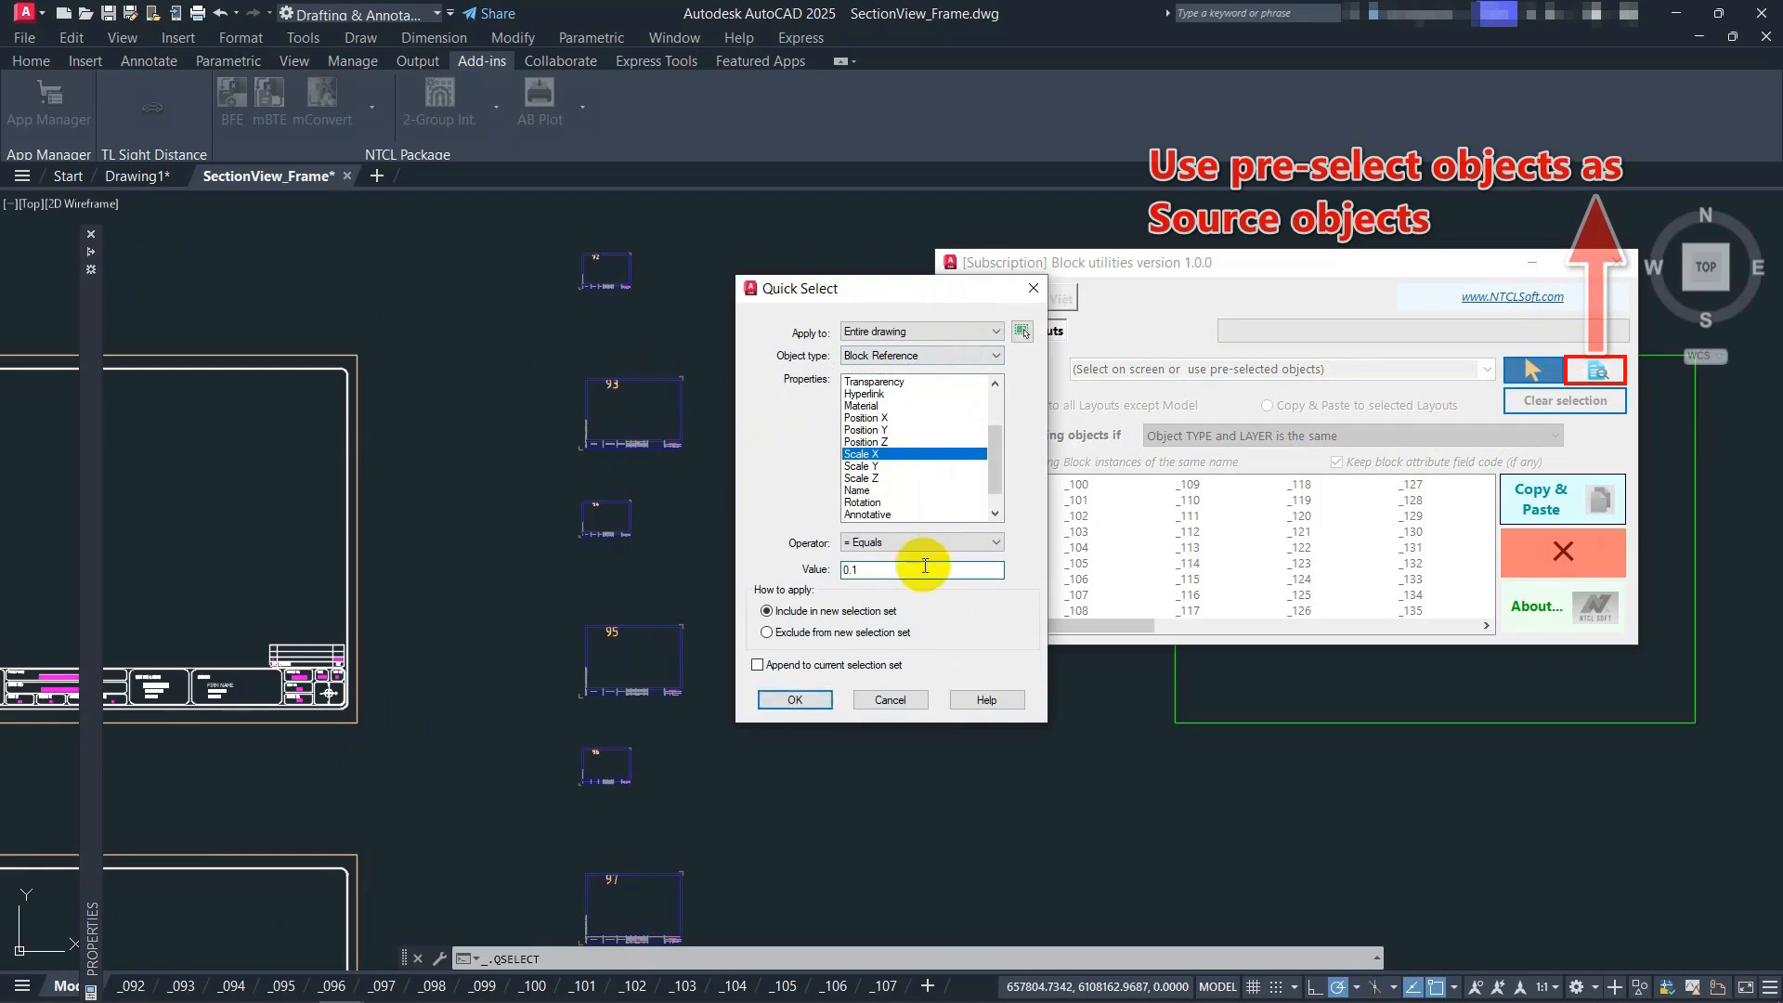
left_click(795, 699)
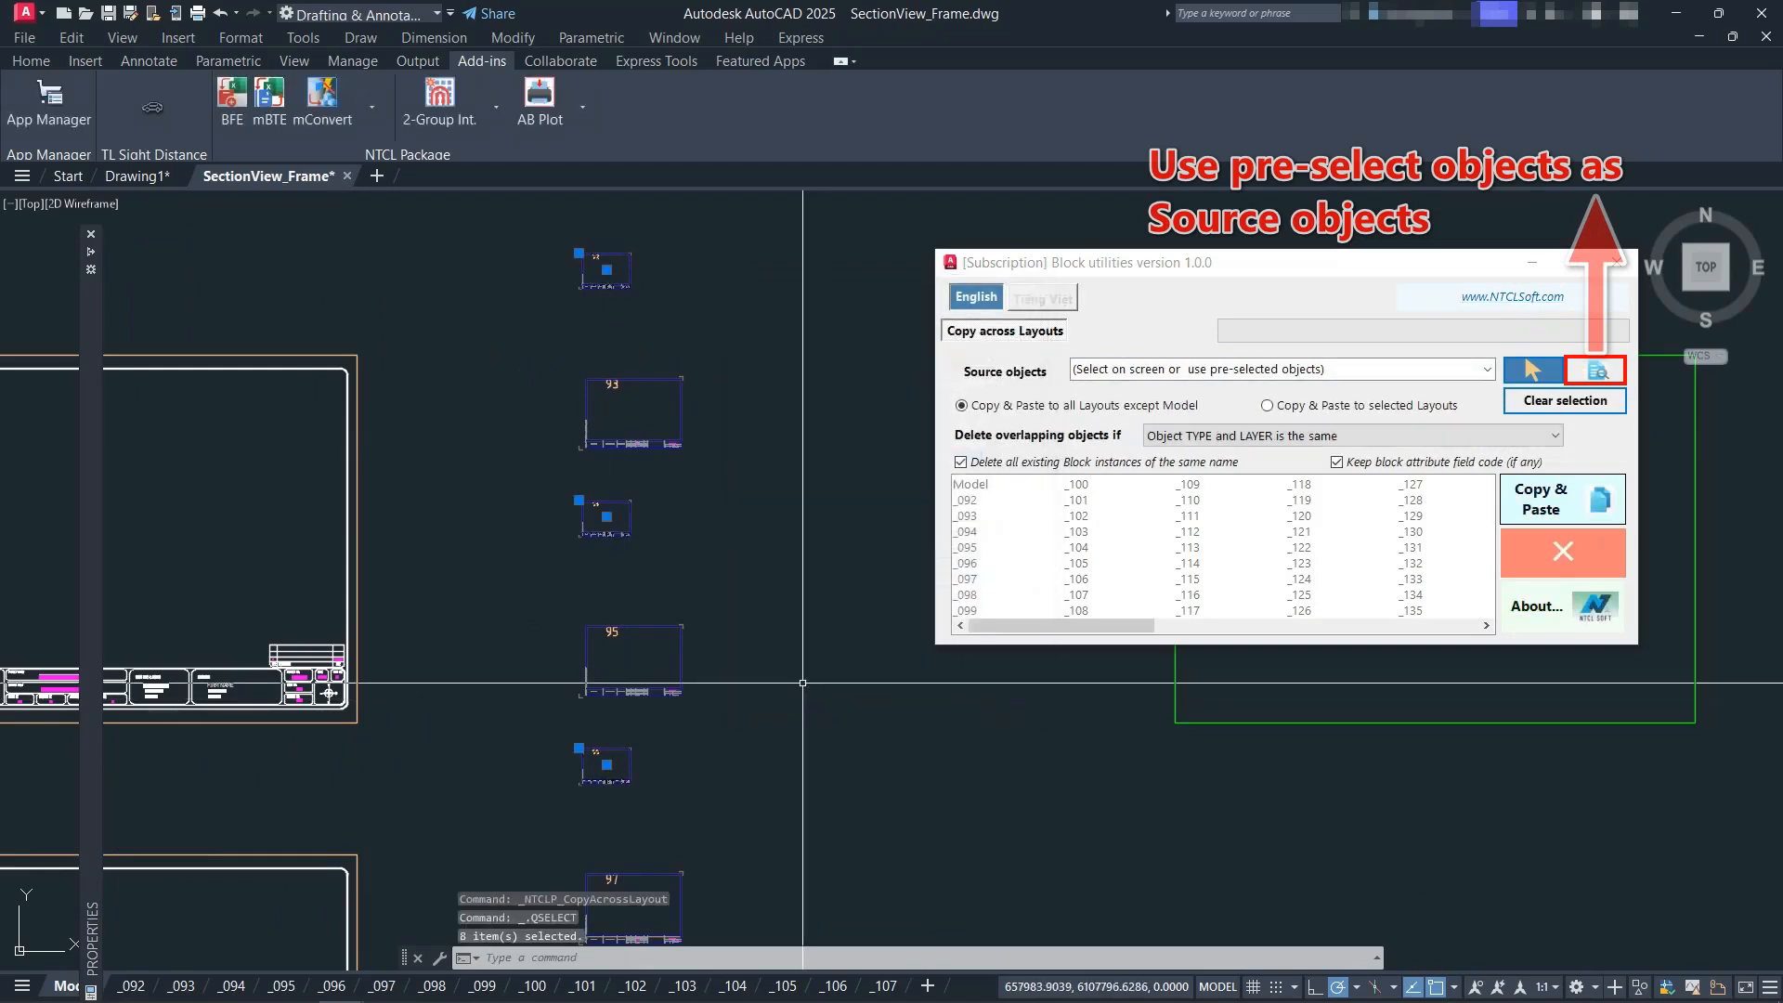
Load the pre-selected 0.1-scale block references from model space as the source objects for Copy across Layouts
left_click(1596, 372)
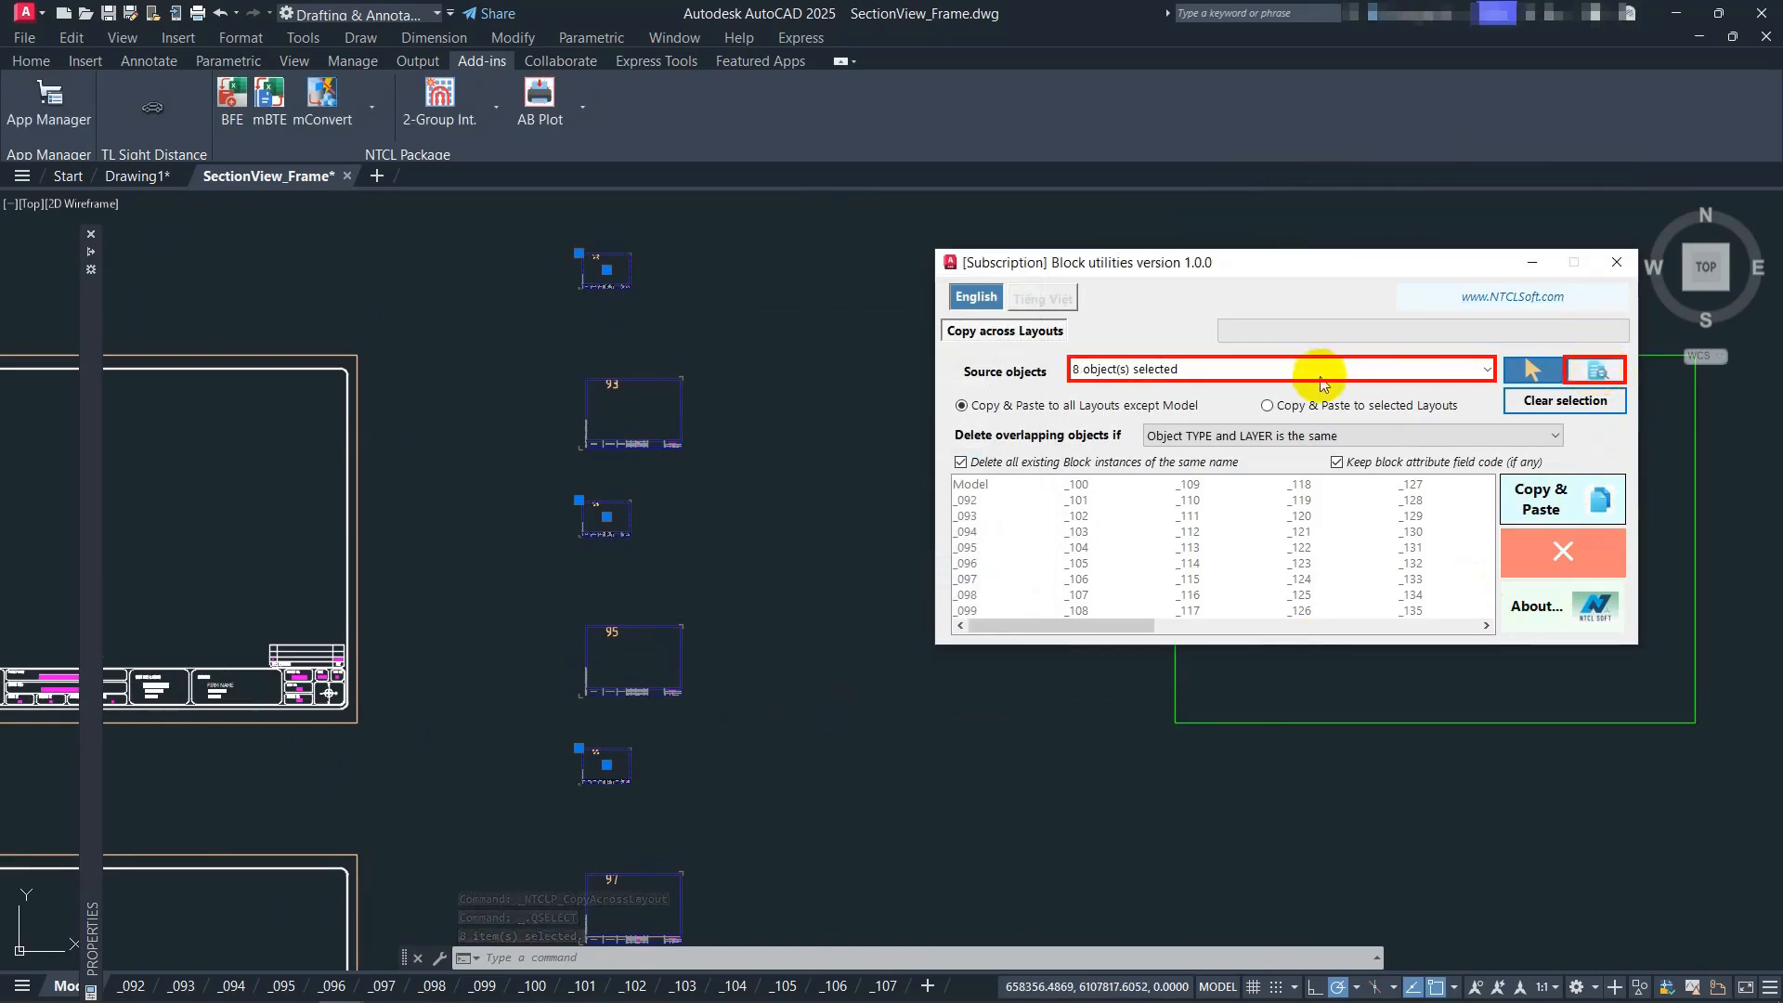
scroll(686, 602, "down", 4)
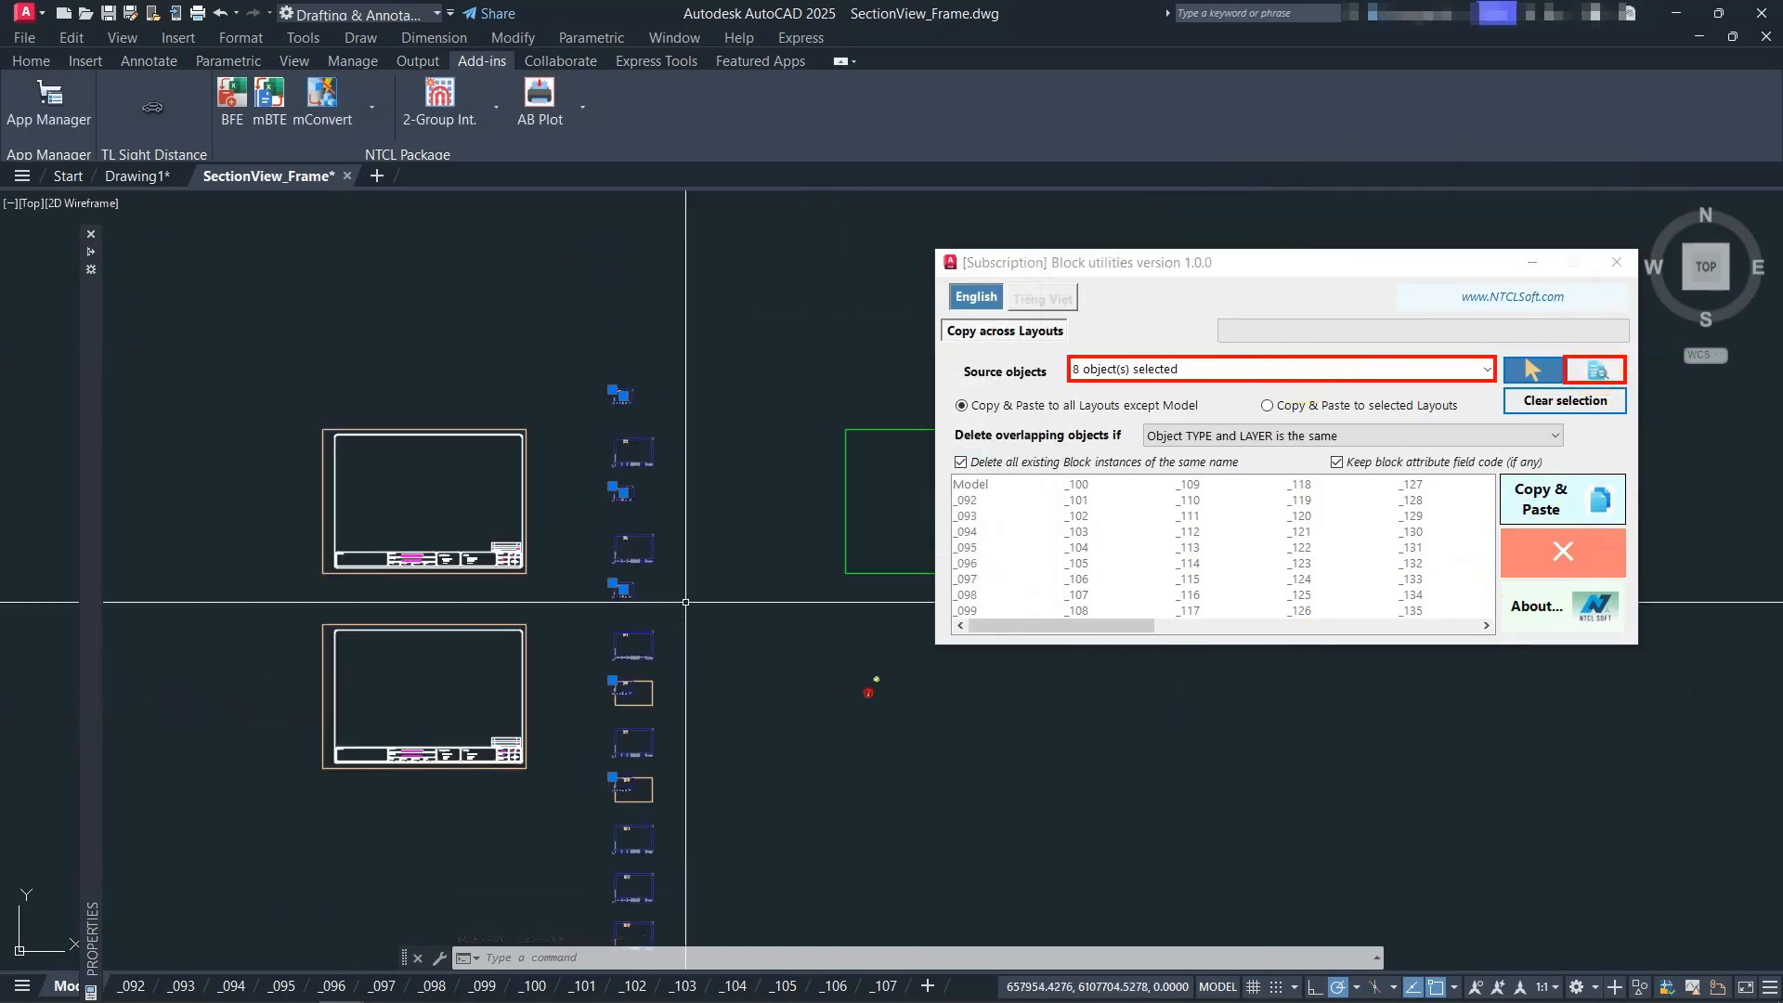
scroll(685, 602, "up", 2)
middle_click_drag(715, 580, 716, 594)
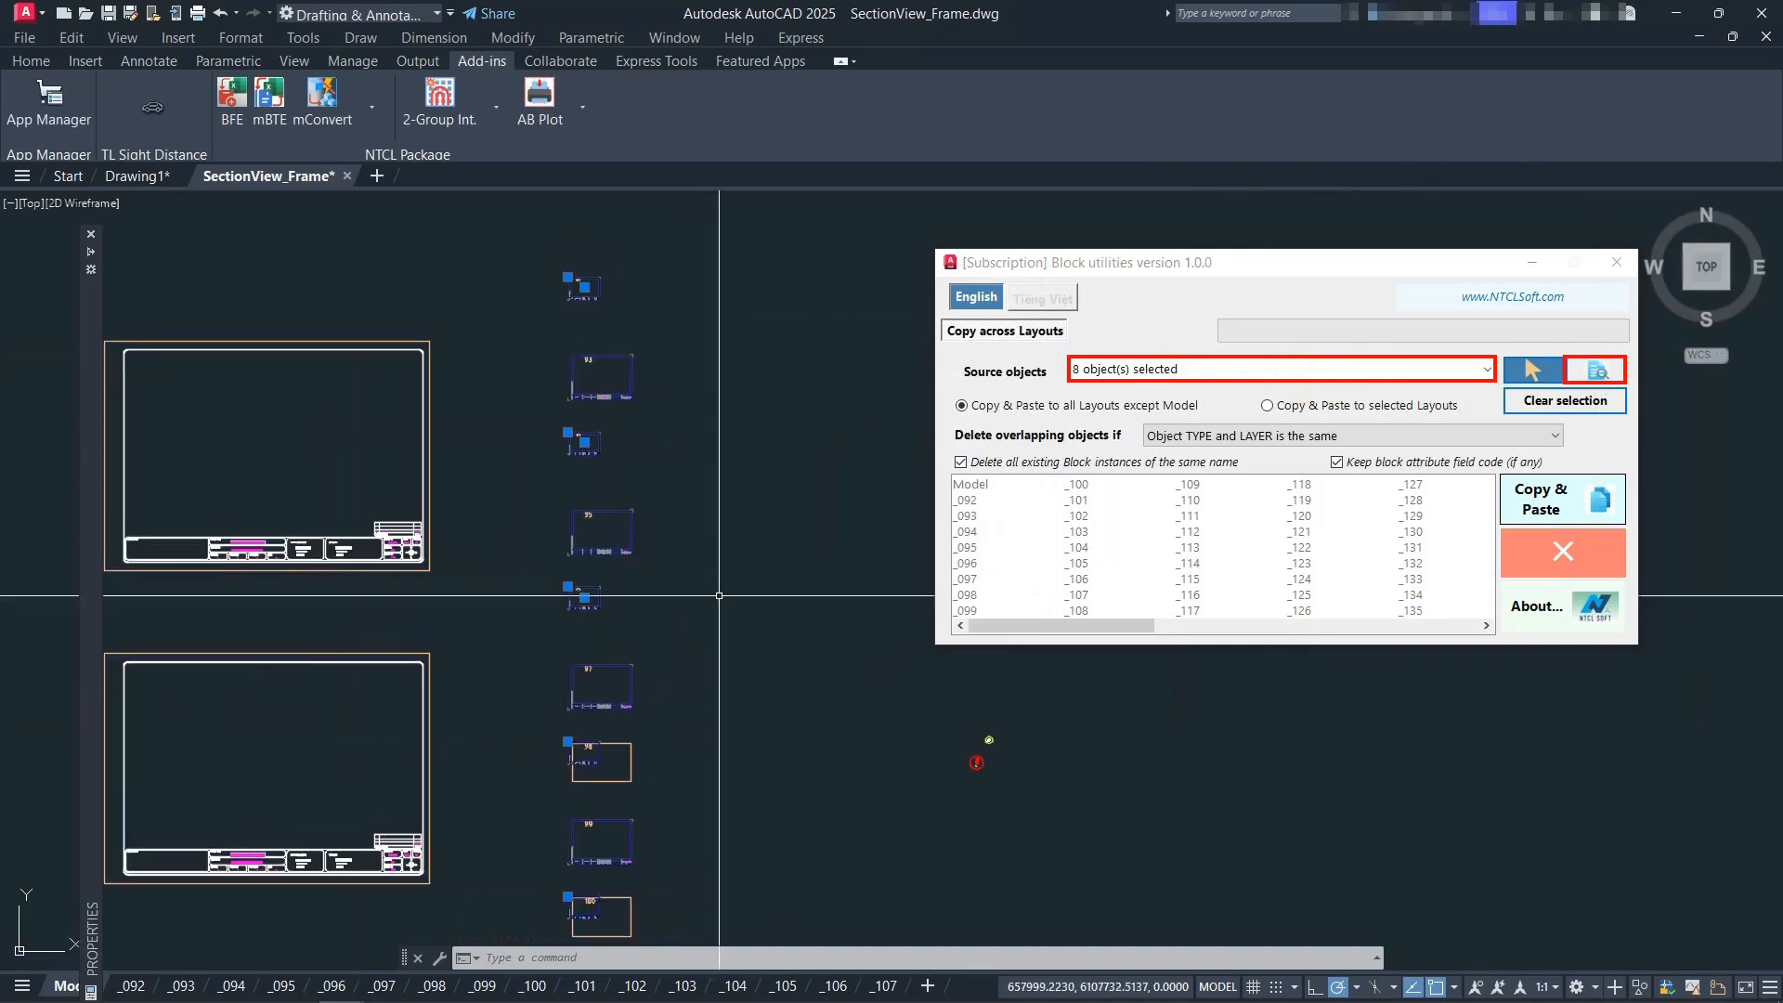
Copy and paste the source blocks to the selected layout Layout3-Layout1 only, rather than to all layouts
left_click(1365, 408)
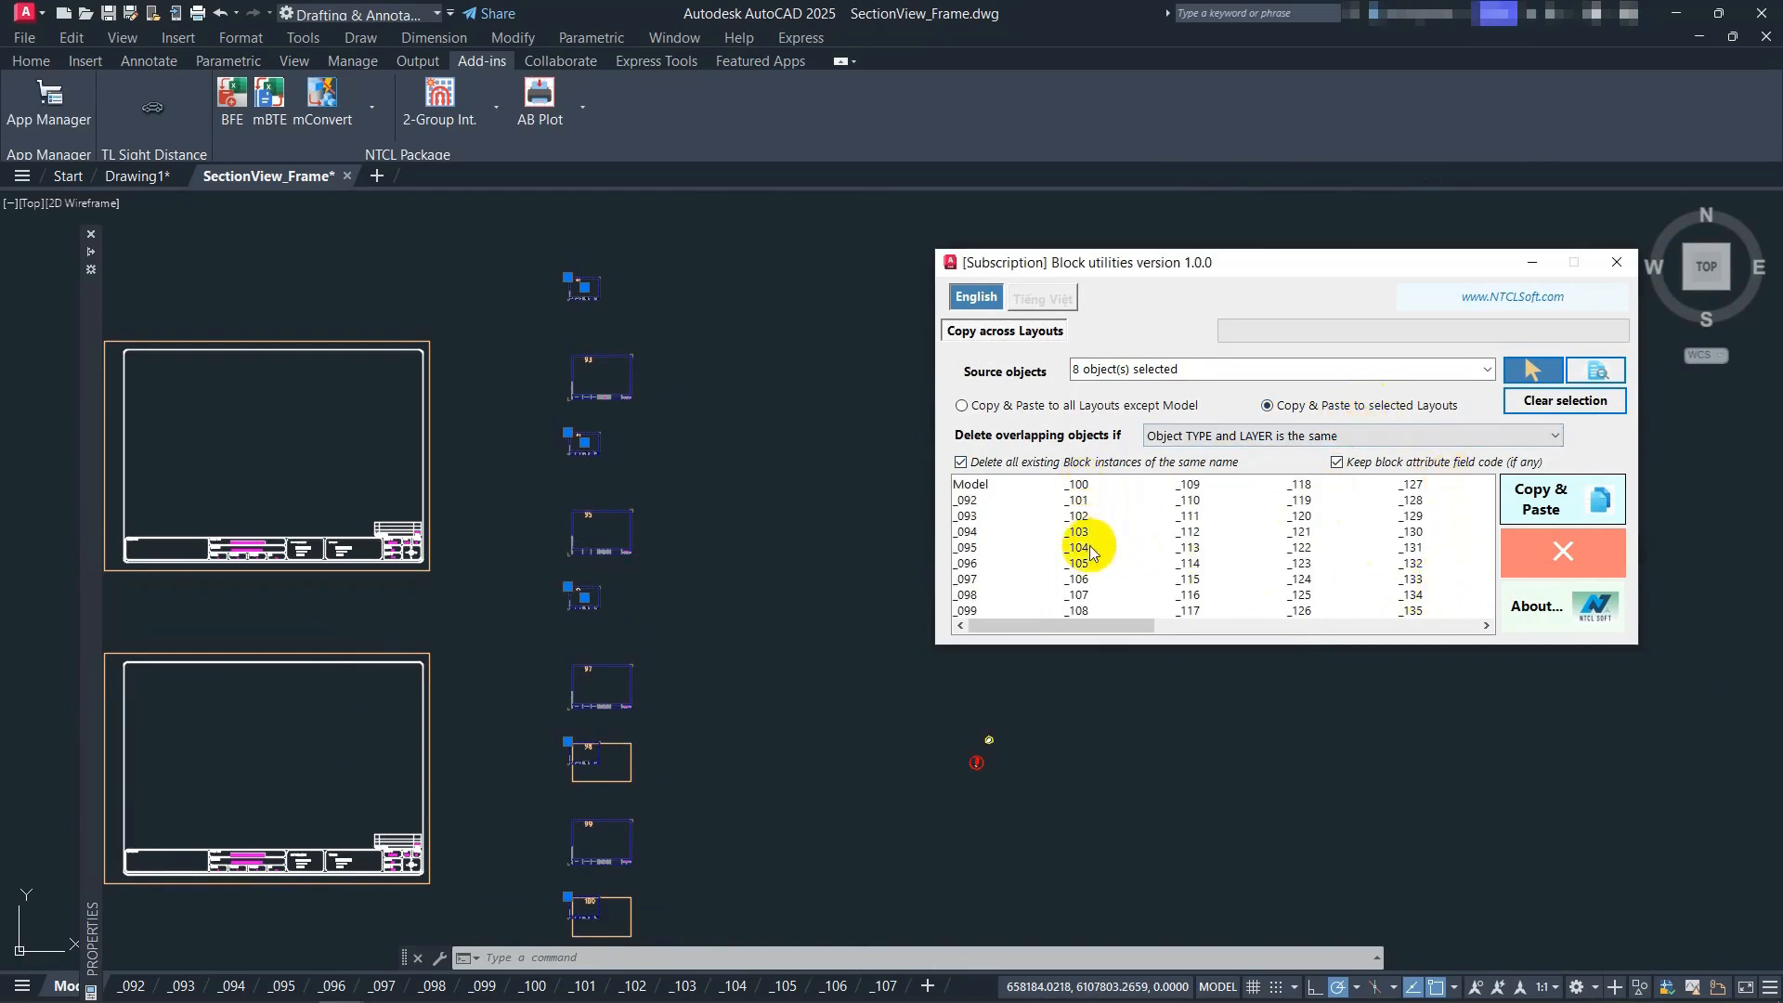
left_click_drag(1142, 625, 1465, 597)
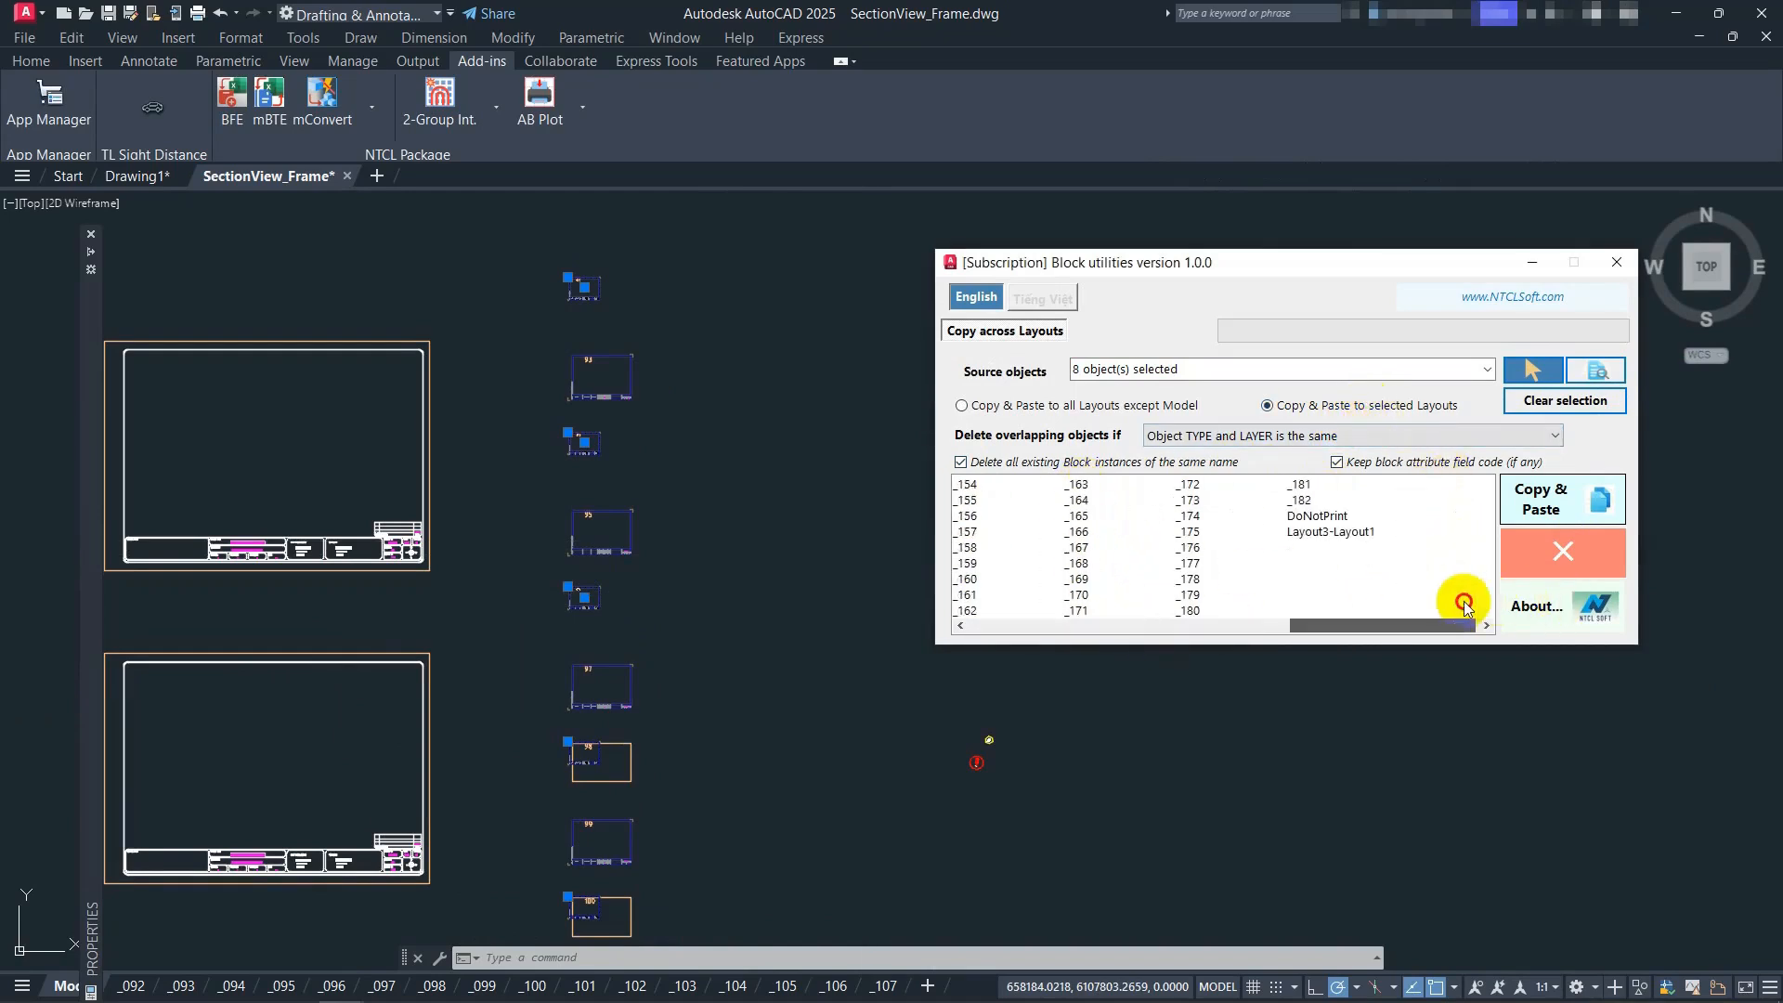
left_click(1318, 532)
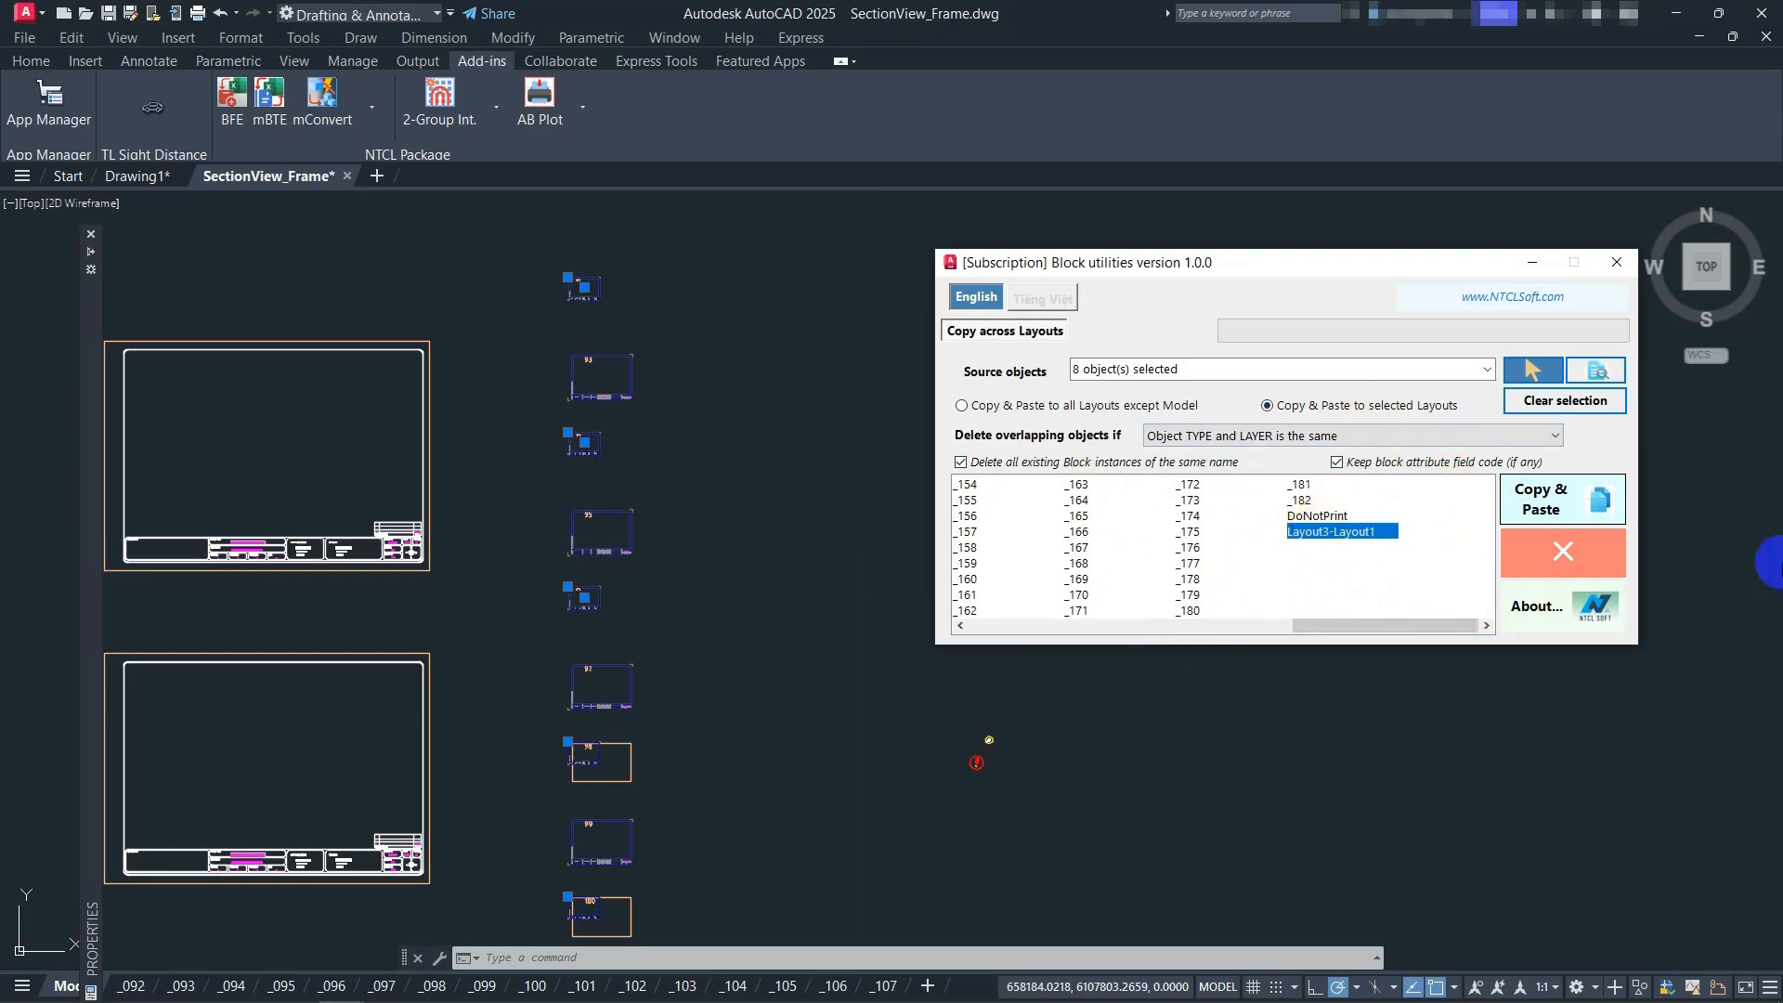
left_click(1560, 507)
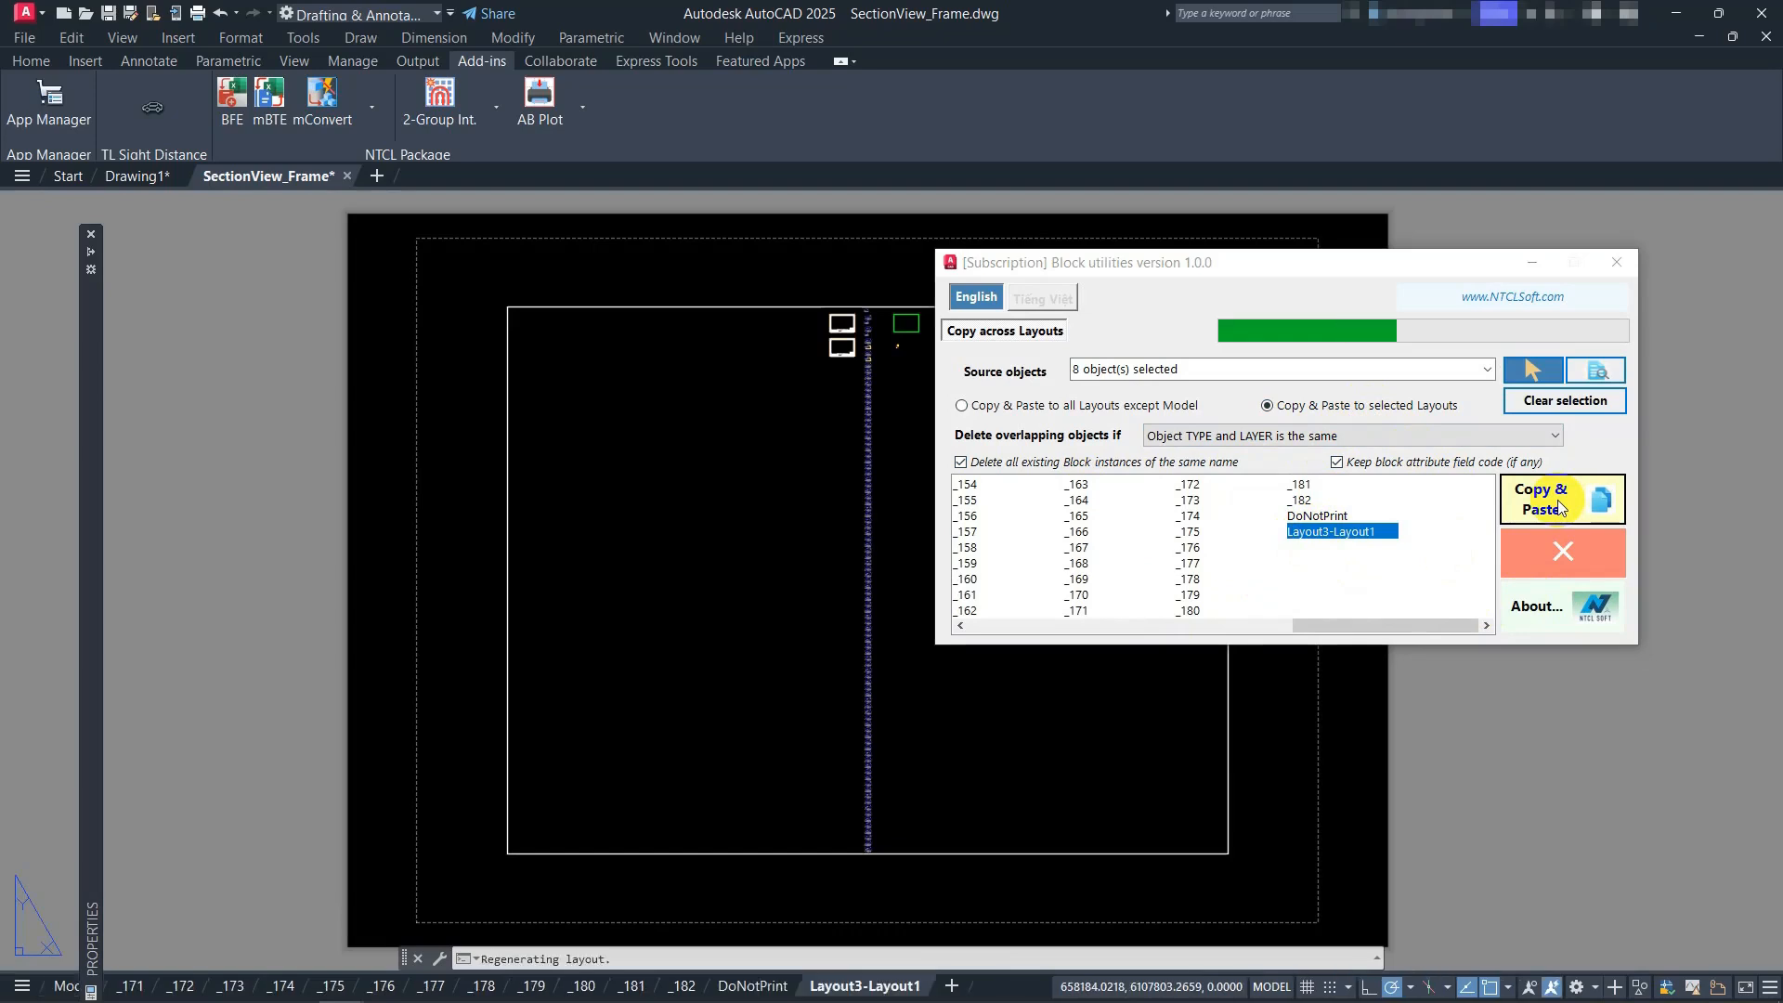
Zoom to the extents of Layout3-Layout1 and examine the pasted block references up close
scroll(613, 490, "down", 8)
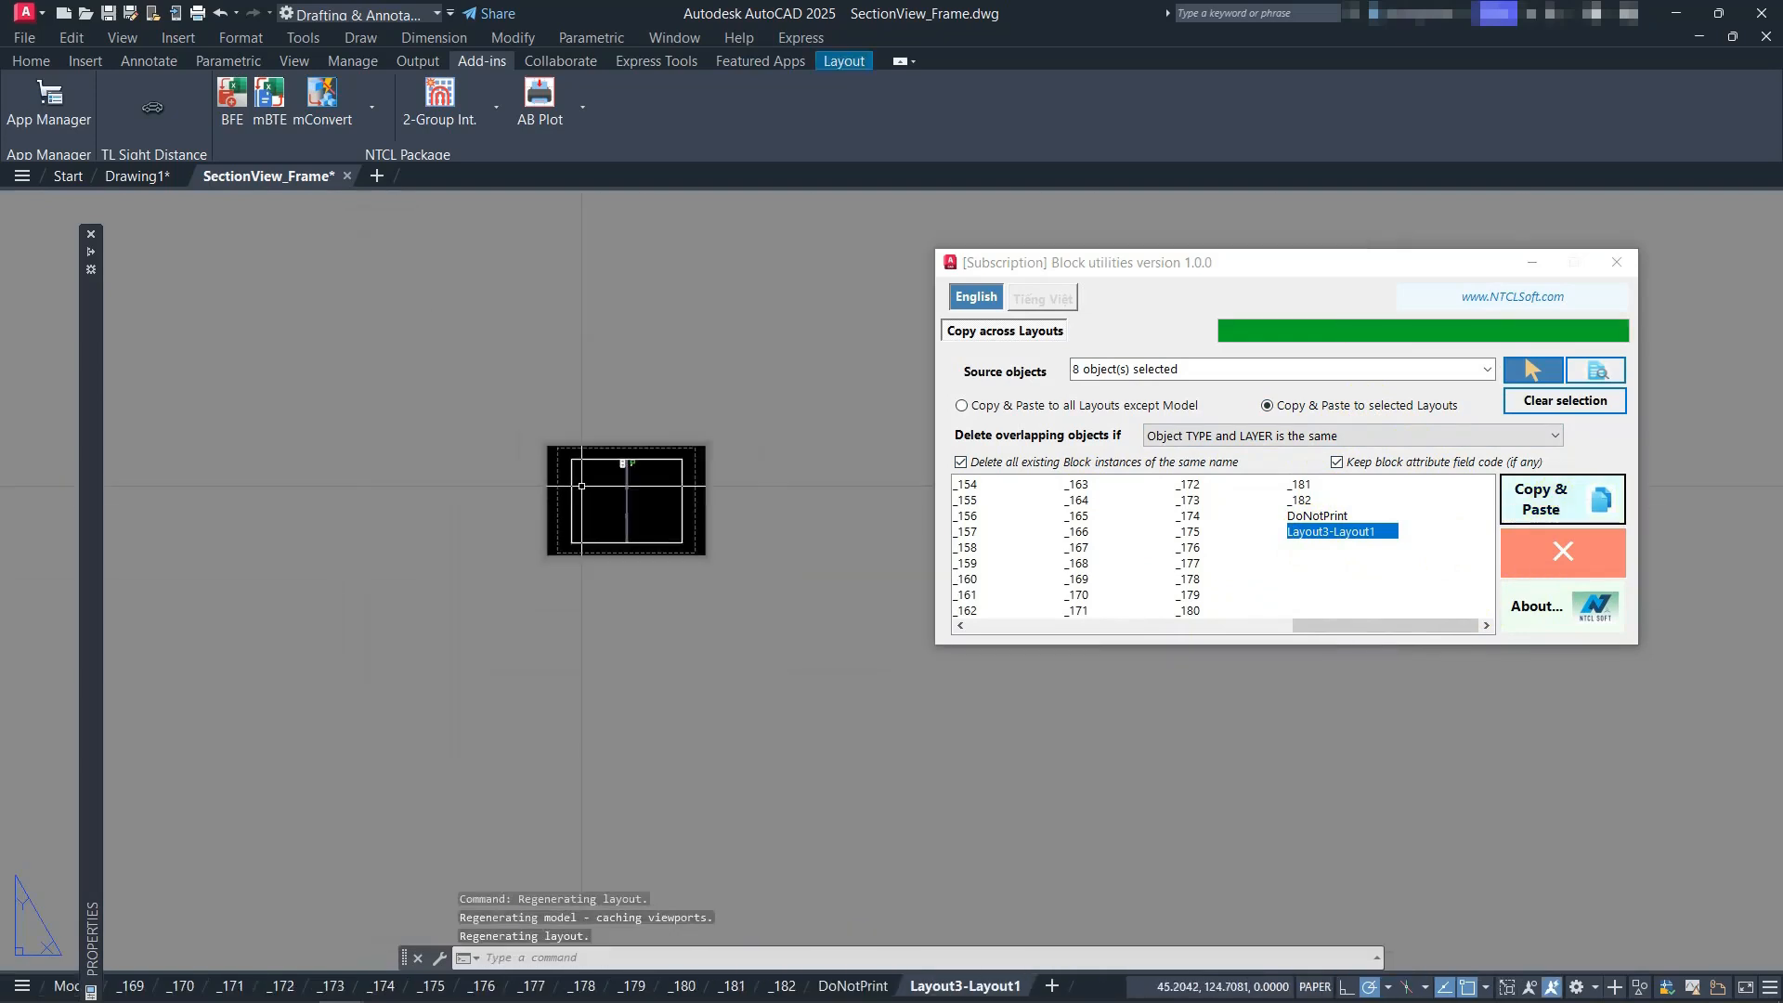
middle_click(631, 490)
middle_click(631, 489)
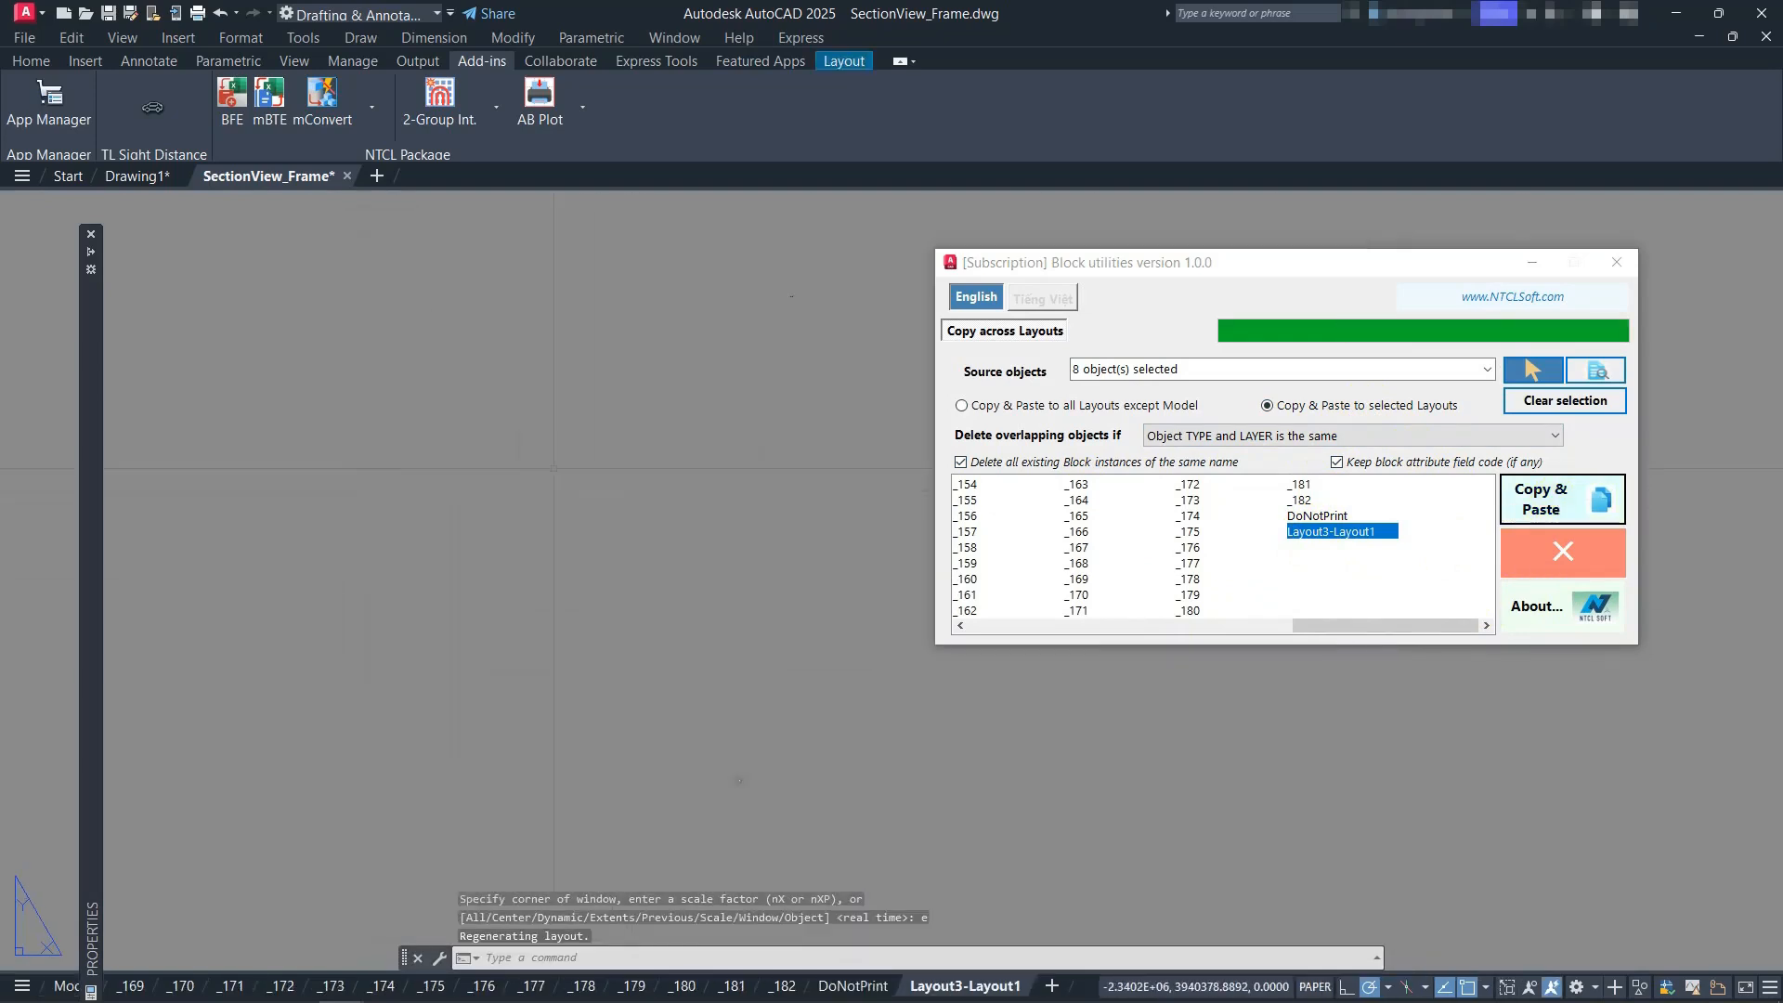
left_click(804, 541)
left_click(798, 542)
scroll(780, 486, "up", 5)
middle_click_drag(724, 488, 804, 540)
middle_click_drag(740, 645, 730, 533)
scroll(693, 568, "up", 2)
scroll(710, 549, "down", 2)
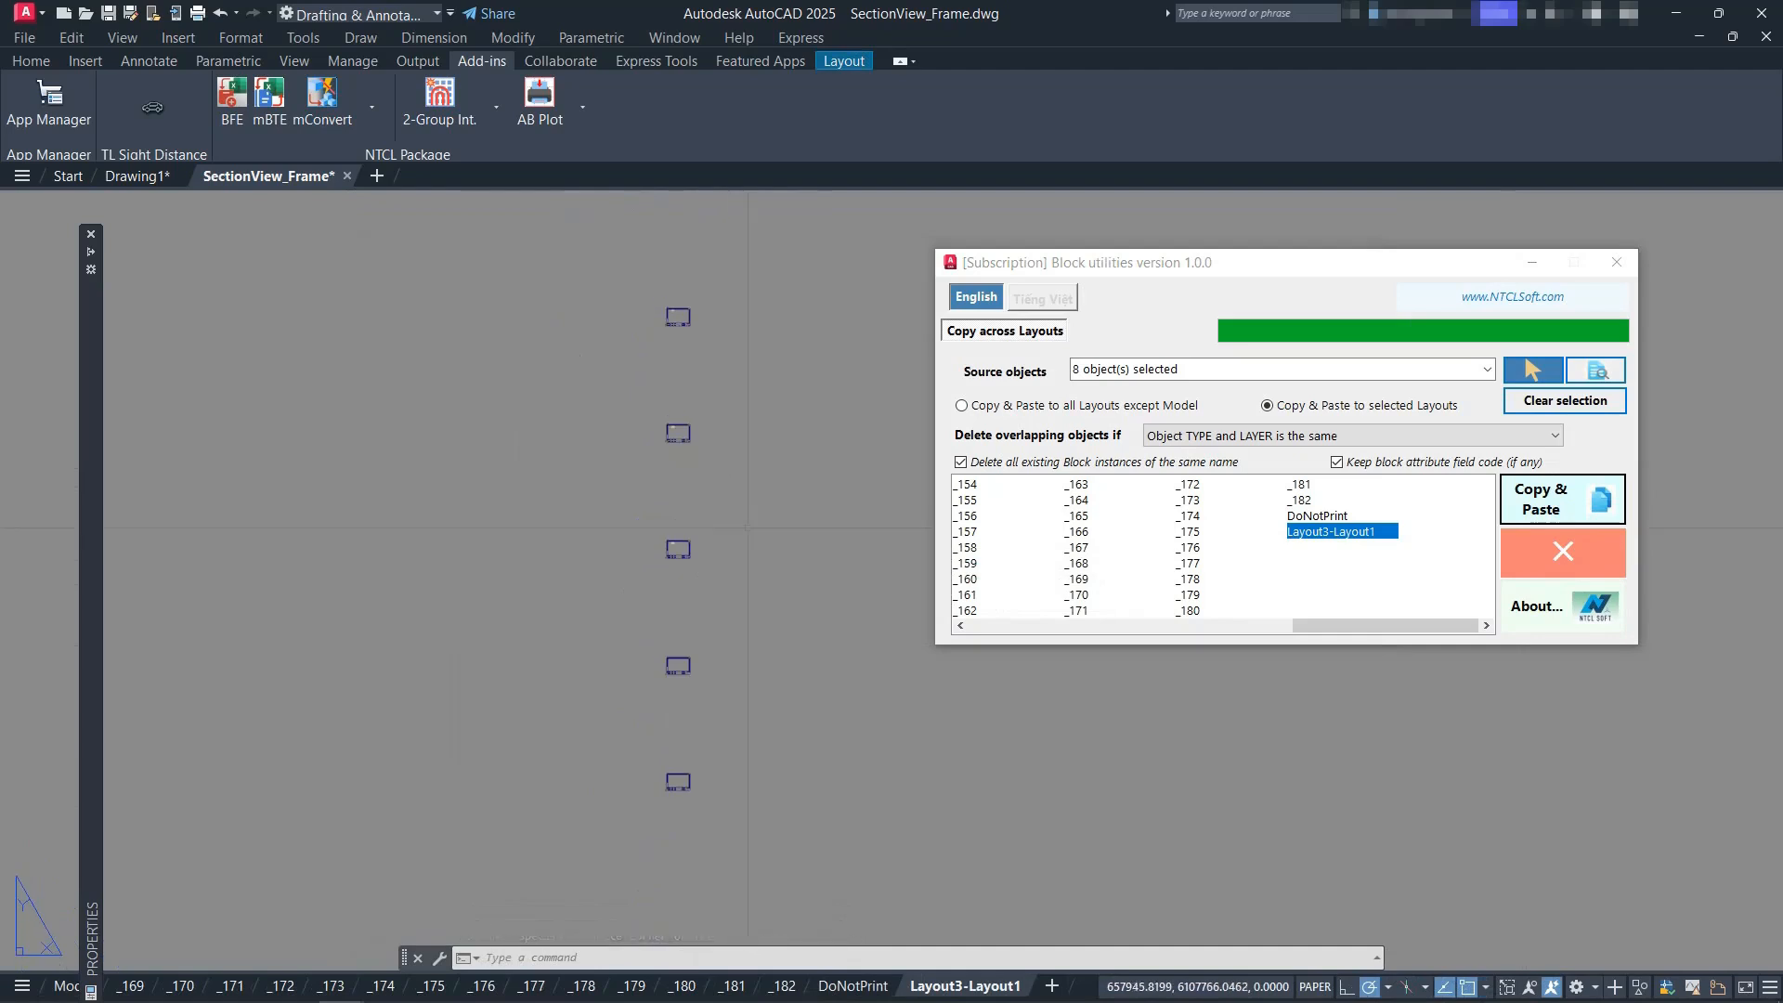